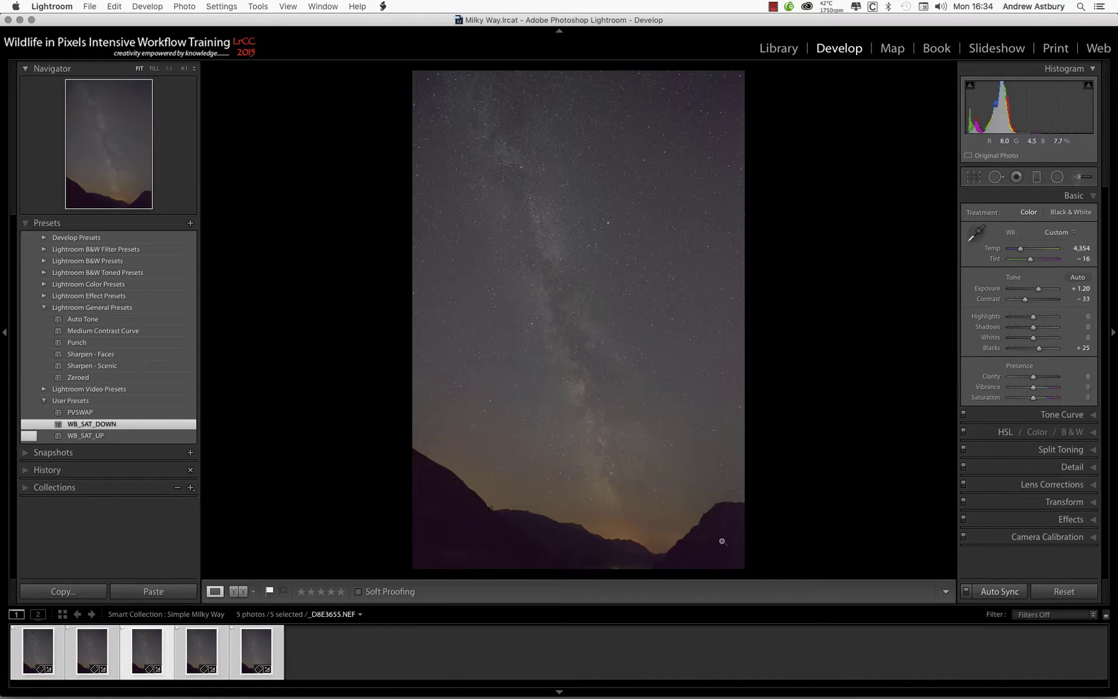
Reset the Blacks slider on the Milky Way photo from +25 to 0.
double_click(990, 349)
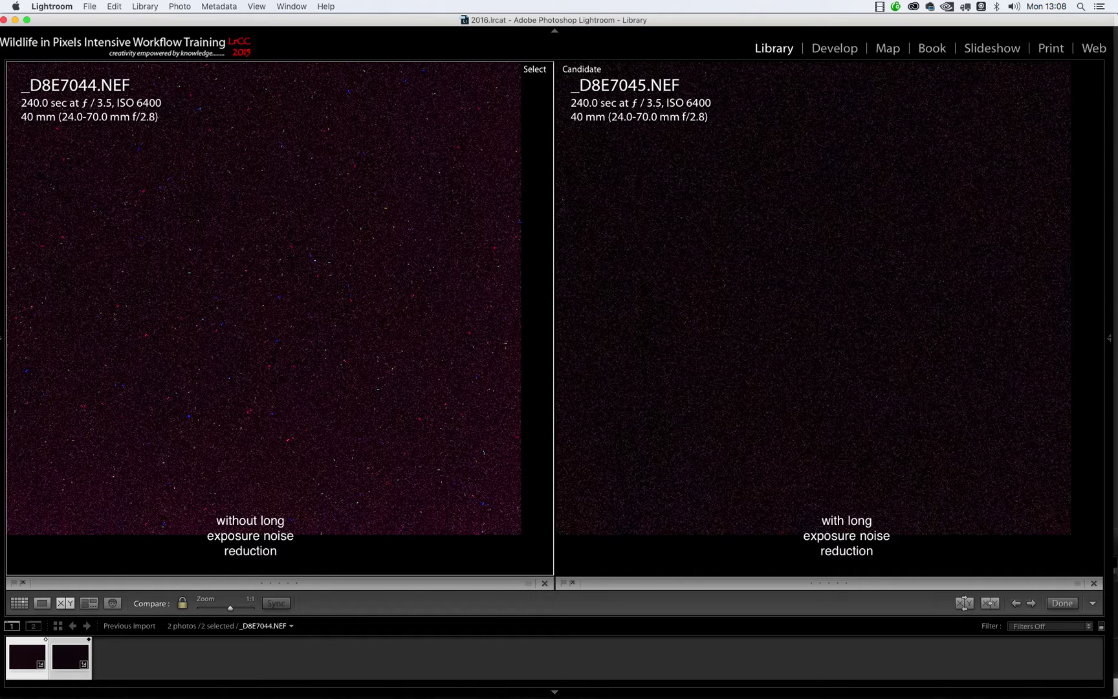
Switch both compared noise frames from 1:1 magnification to Fit.
key(space)
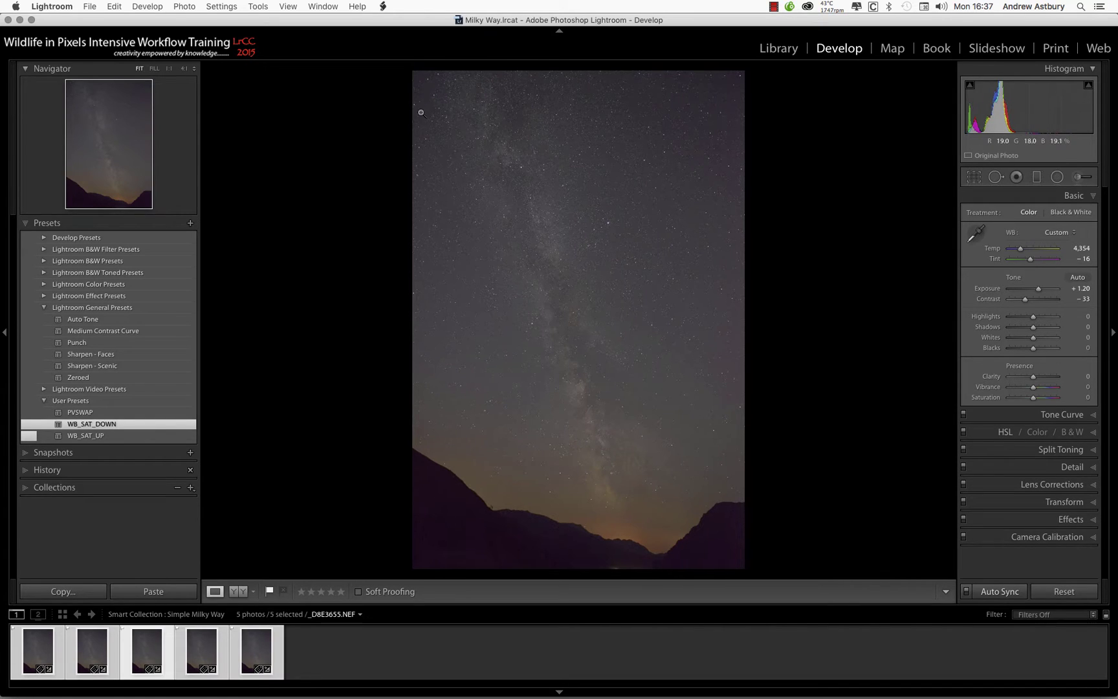
Draw a graduated filter in from the right edge with Tint -35 and Exposure -0.30.
click(1035, 178)
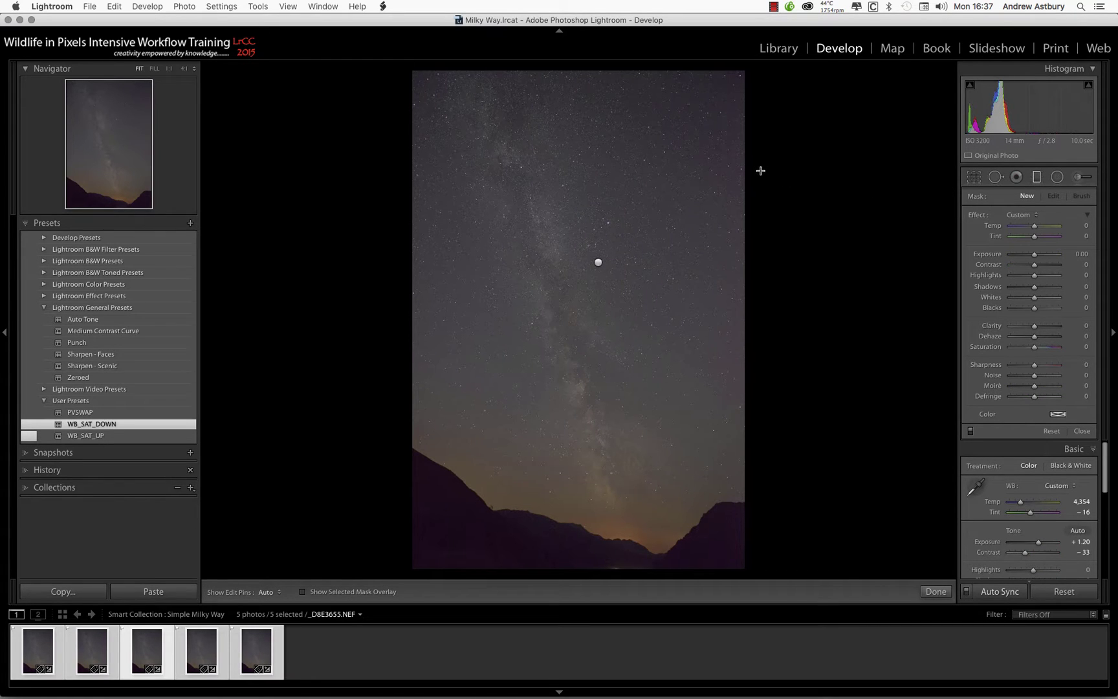
drag(752, 170, 699, 174)
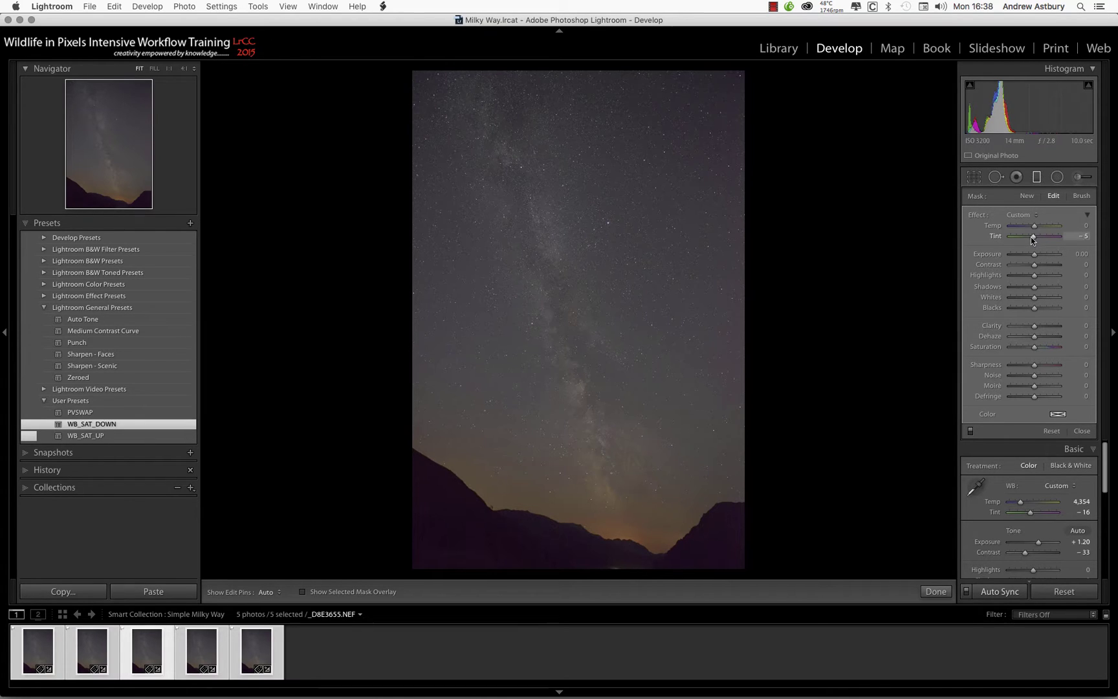
drag(1029, 236, 1024, 237)
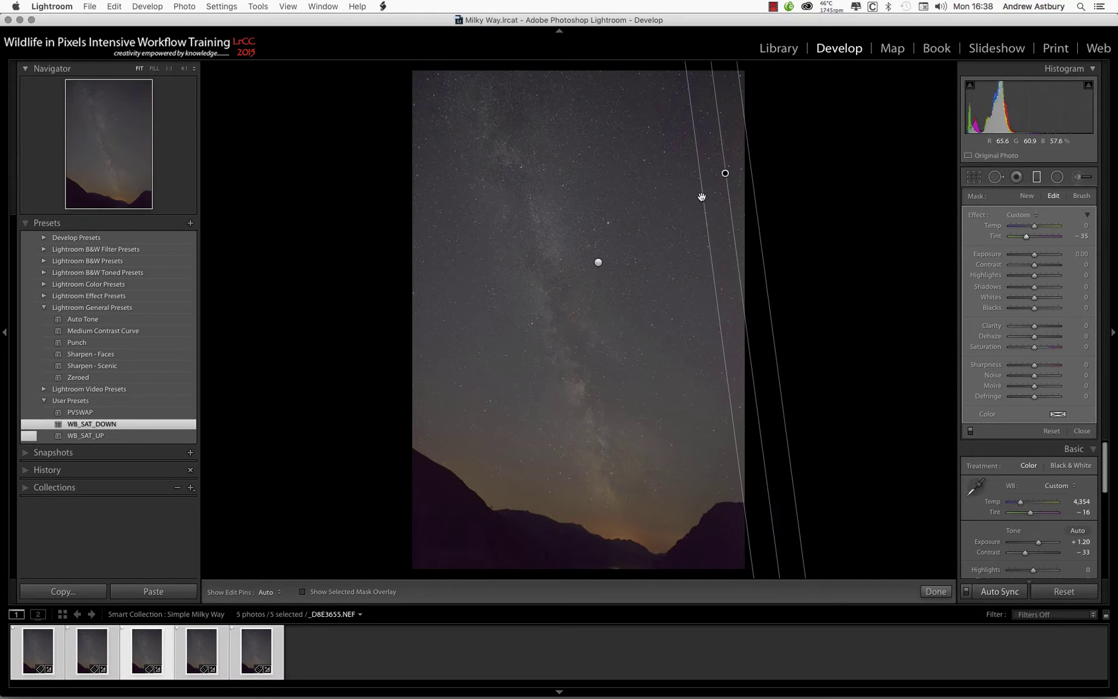
drag(701, 196, 673, 195)
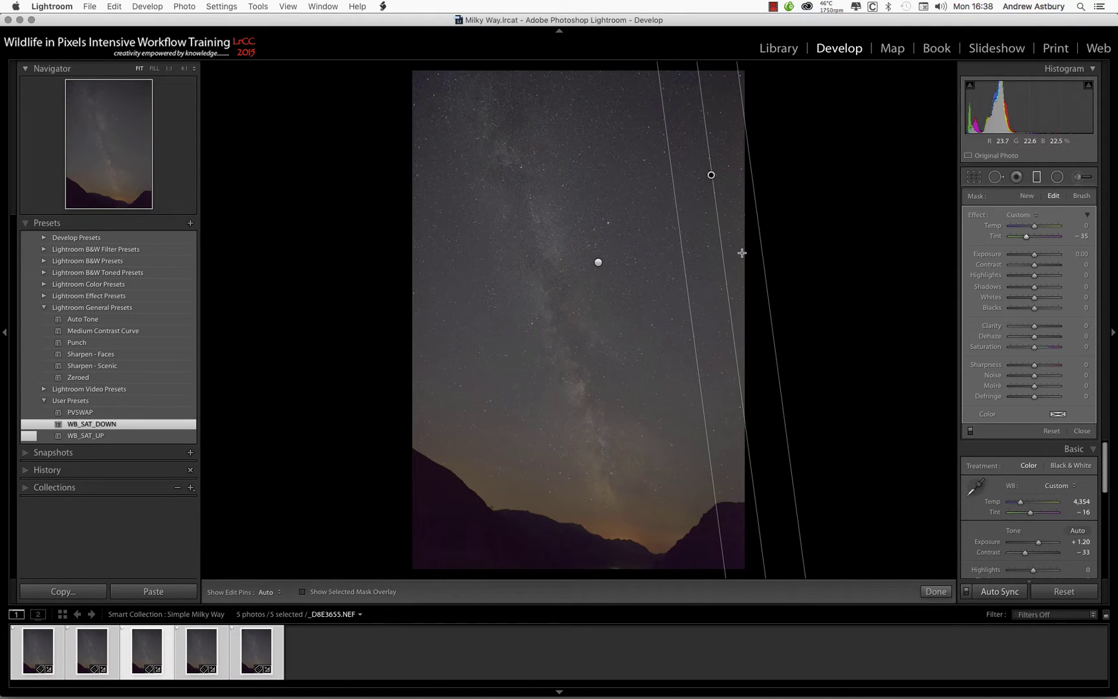
click(1077, 253)
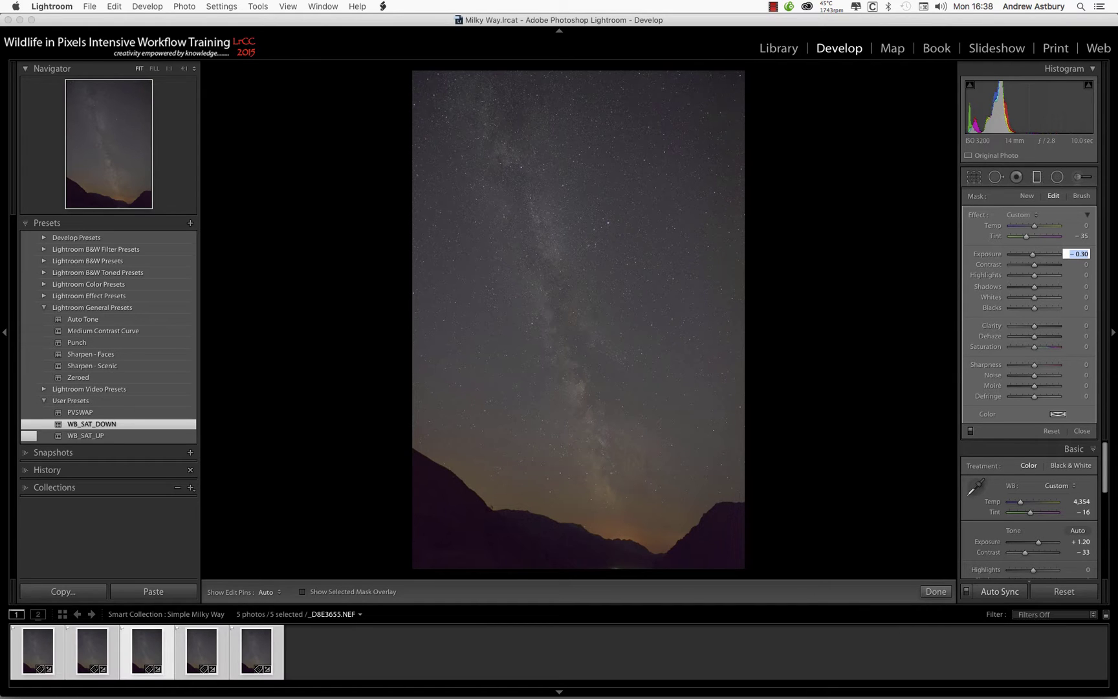
click(934, 591)
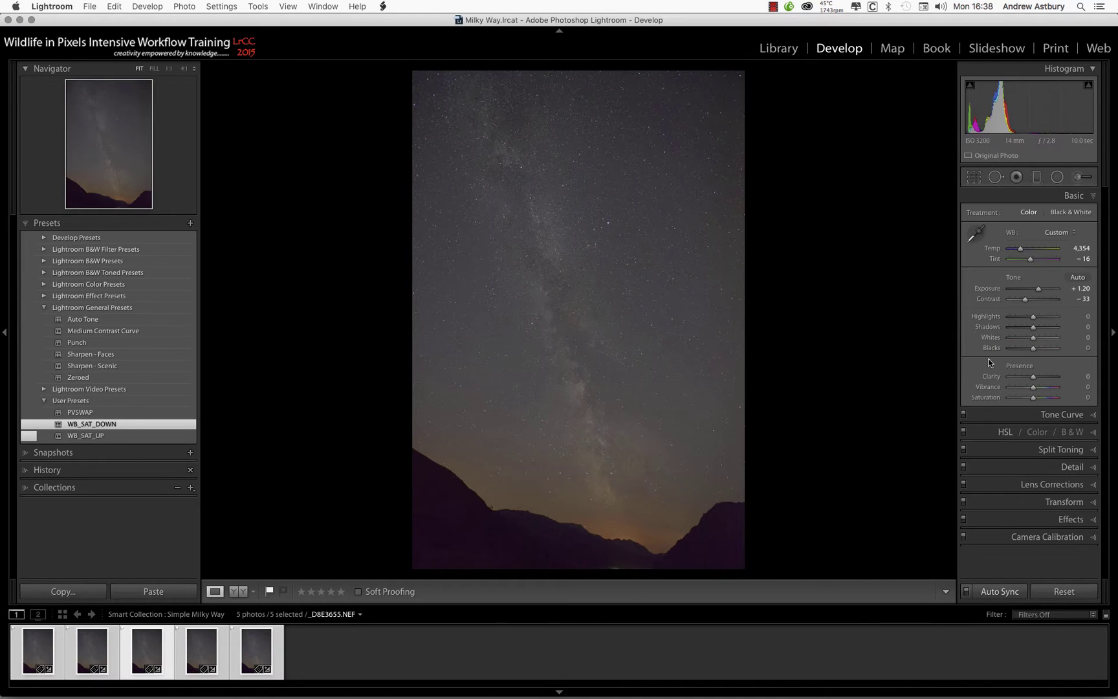
Draw a second graduated filter from the left edge with Tint -13 and Contrast -42.
click(1037, 176)
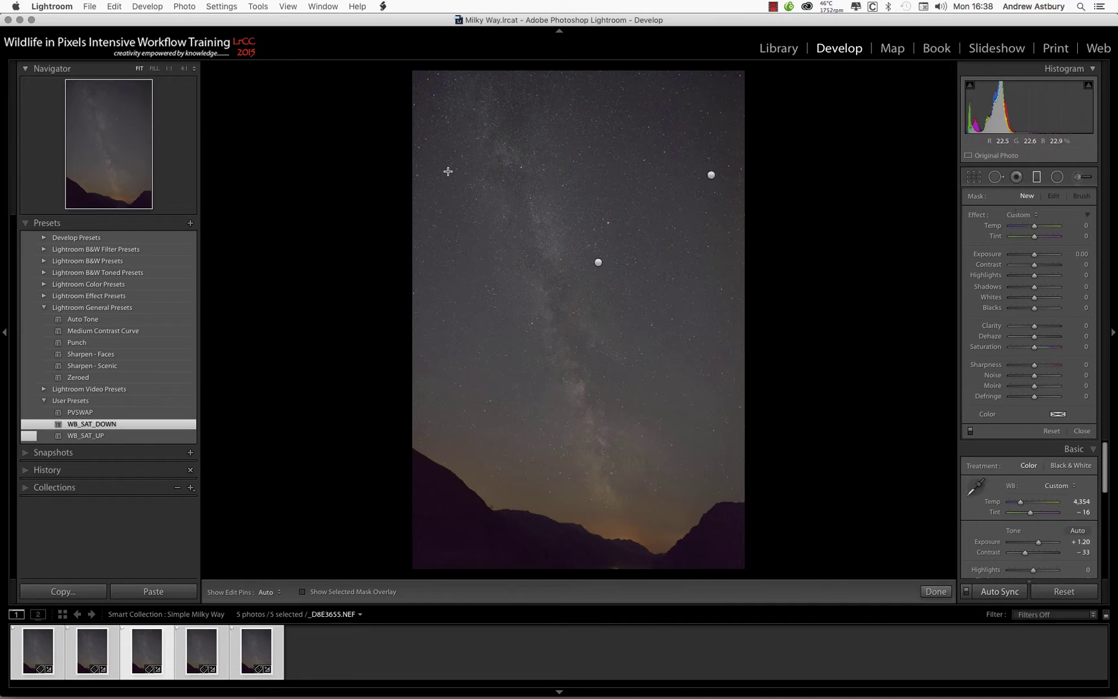
drag(405, 170, 428, 175)
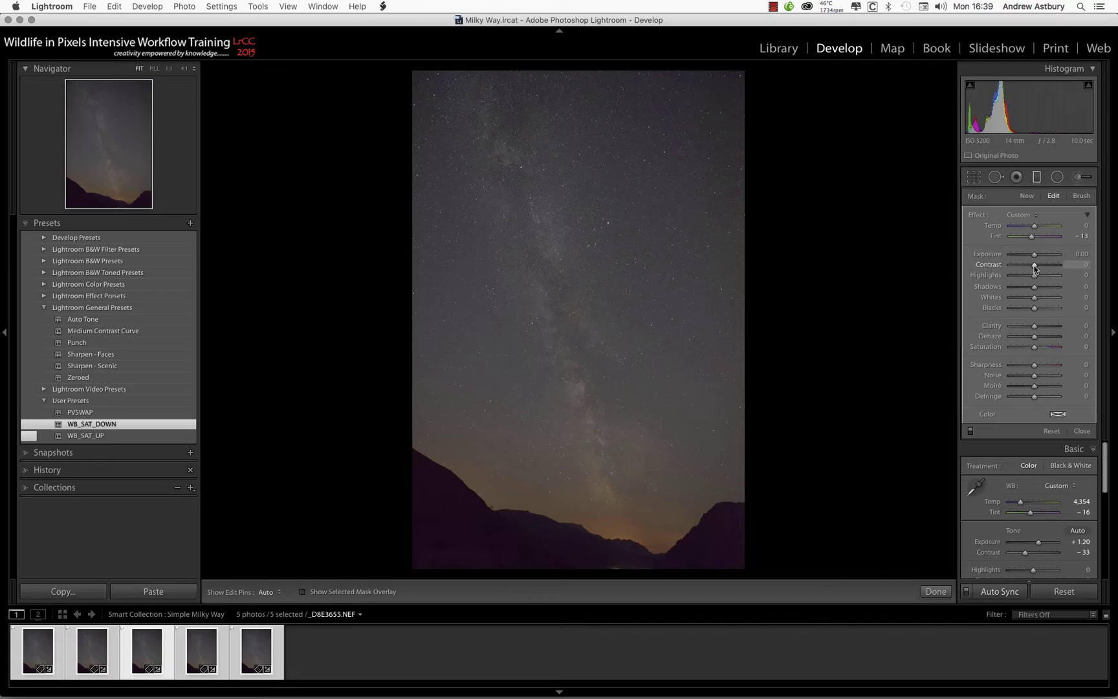
drag(1032, 266, 1018, 264)
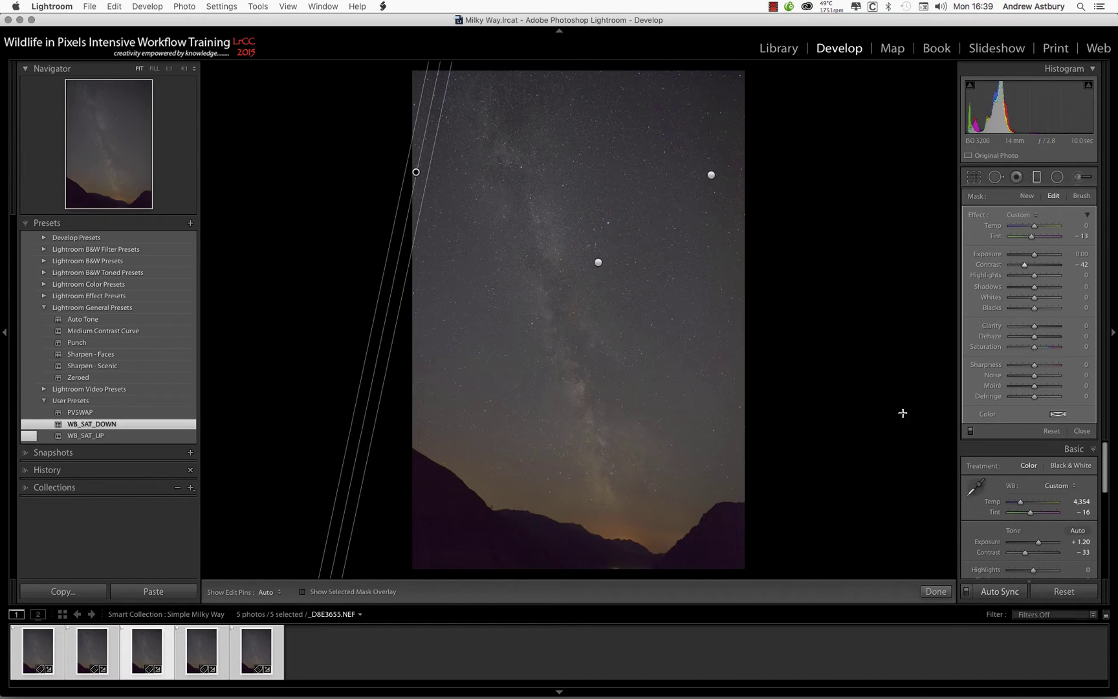
click(936, 591)
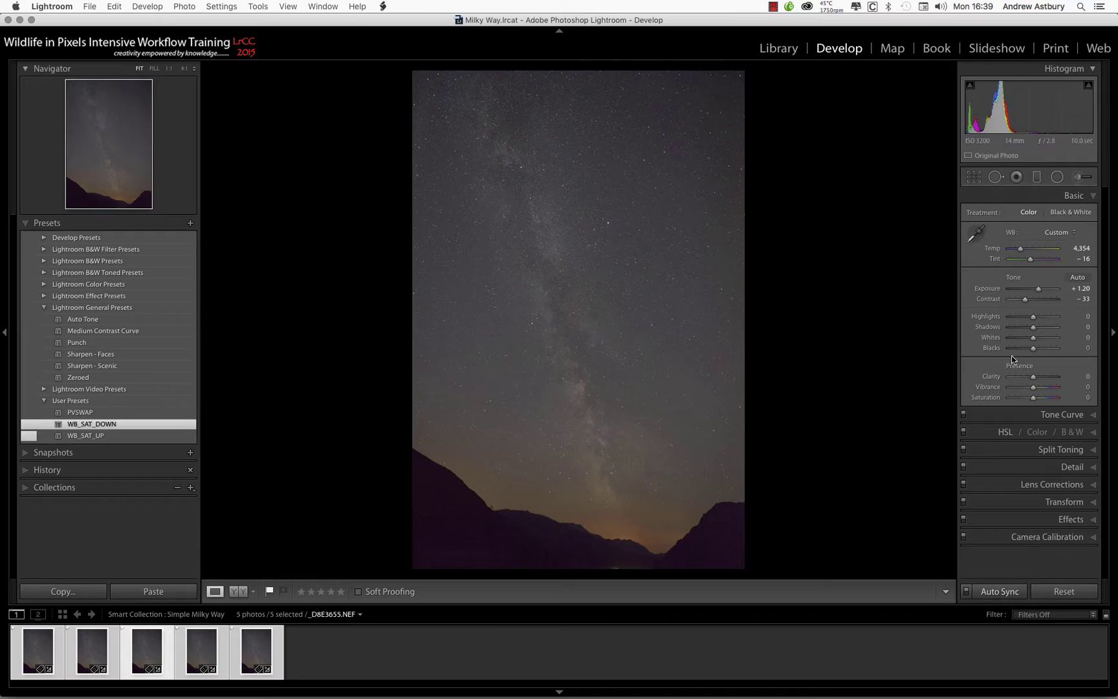
Lower Blacks to -22 to deepen the mountain foreground.
drag(1033, 350, 1028, 351)
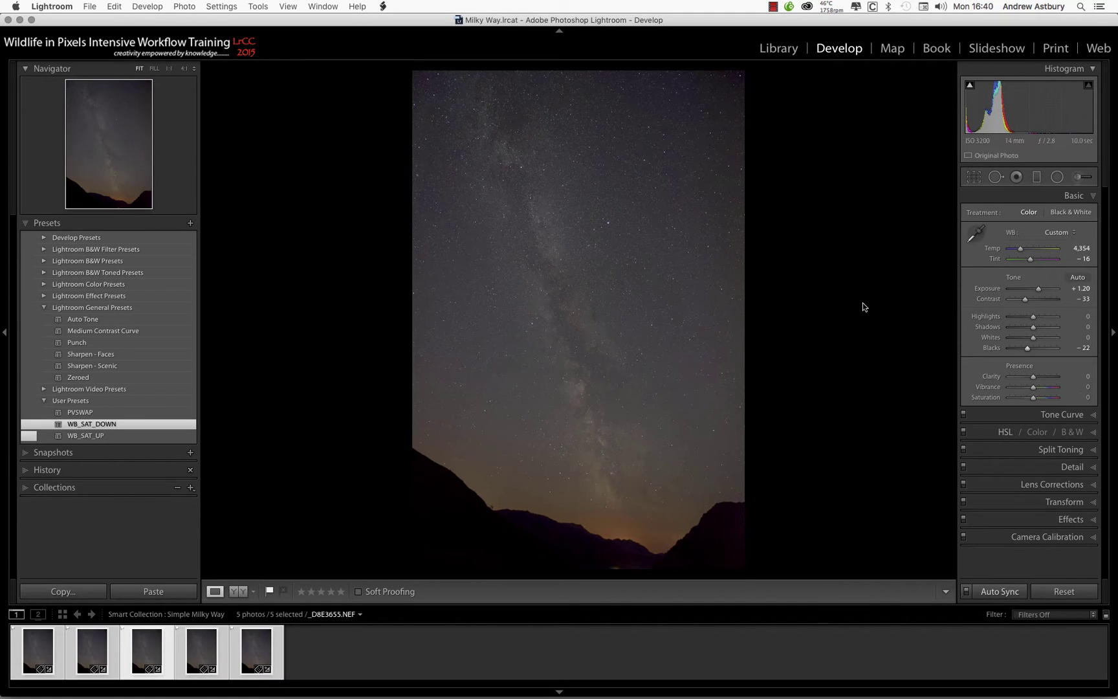
Enable Remove Chromatic Aberration and lens profile corrections.
click(1062, 486)
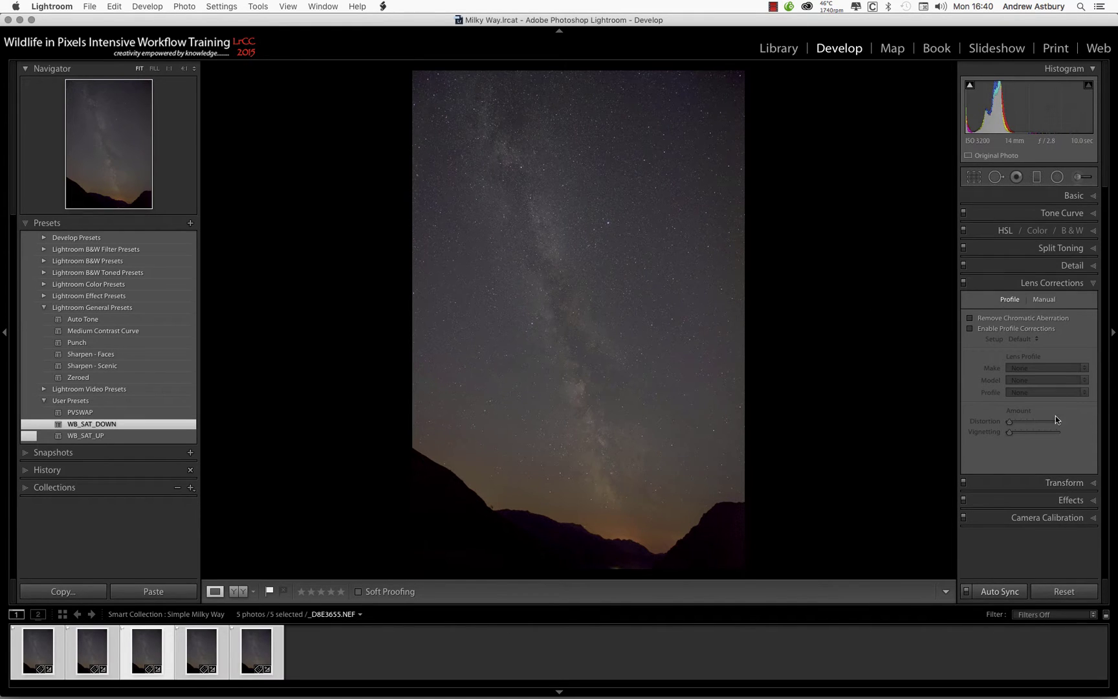
click(969, 318)
click(969, 328)
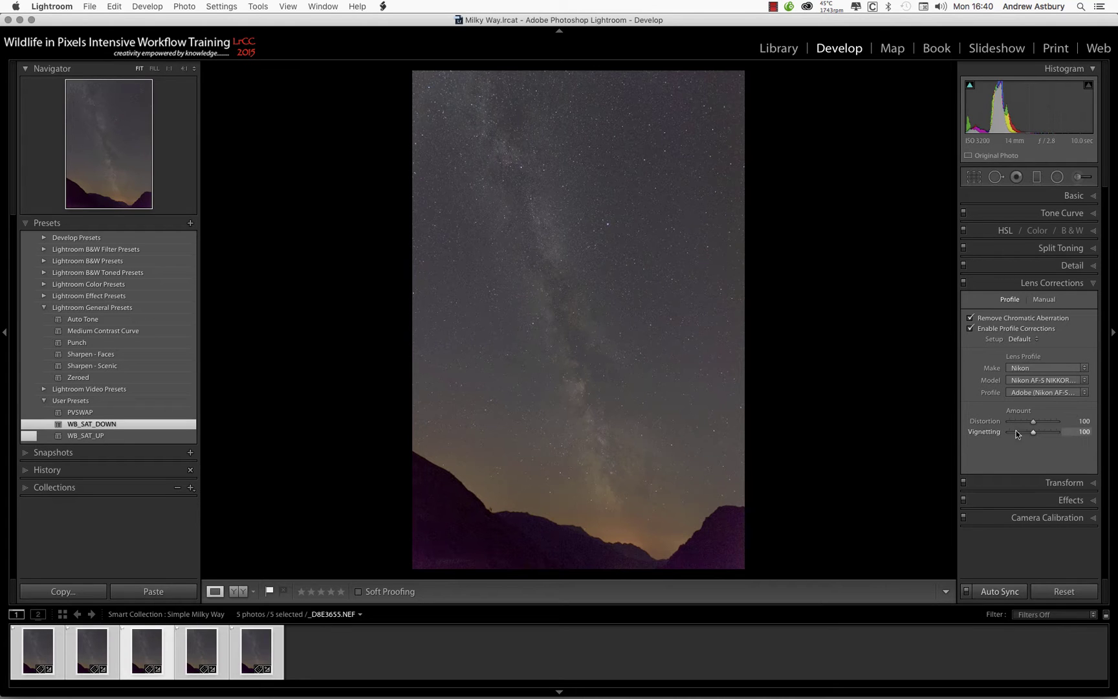
Set profile Distortion to 0 and reduce Vignetting from 100 to 22.
drag(1029, 427, 949, 423)
double_click(984, 424)
drag(1029, 428, 977, 423)
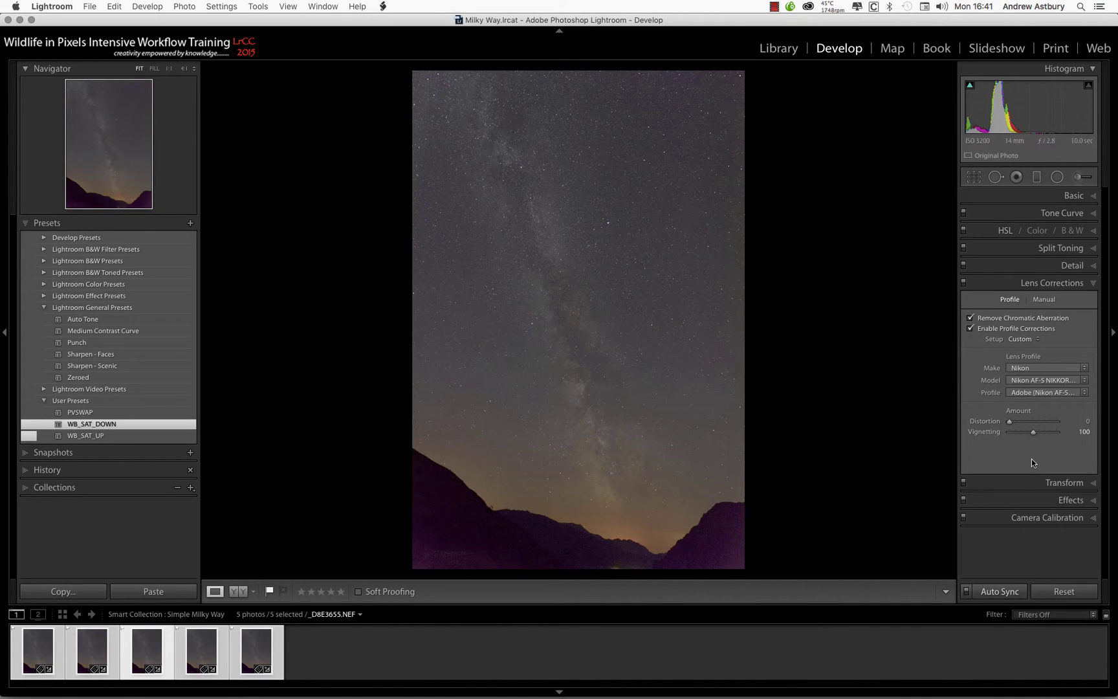
drag(1030, 435, 1012, 438)
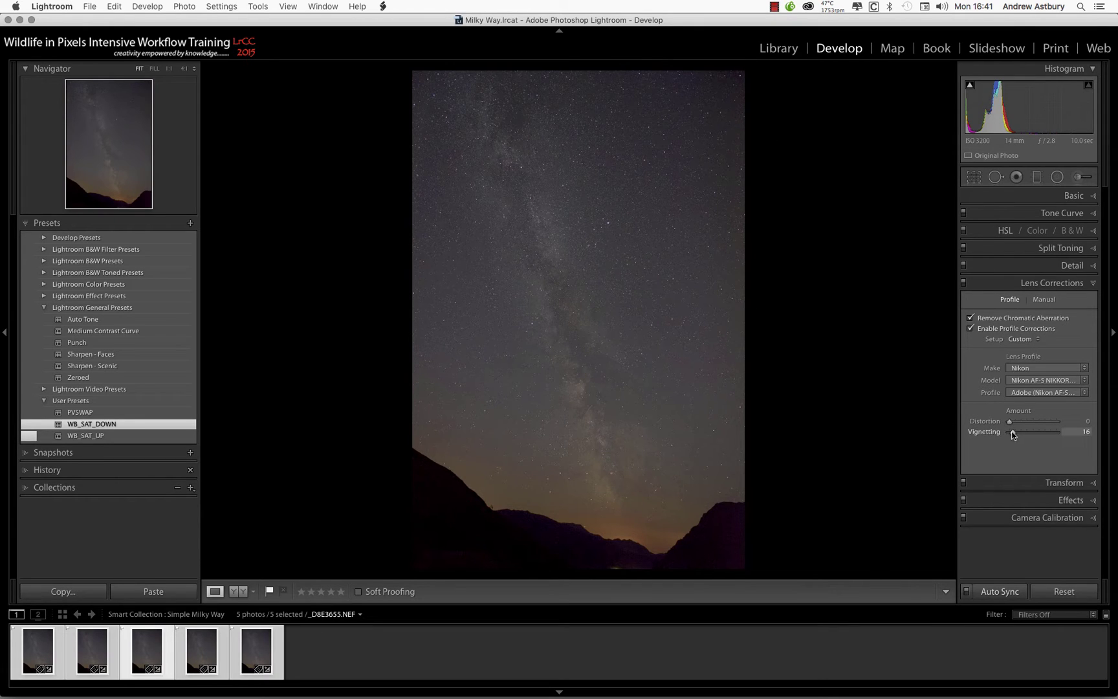
drag(1012, 431, 1016, 433)
Paint the mountains with an Adjustment Brush at Exposure -0.69, Auto Mask on, Density 100.
click(1078, 177)
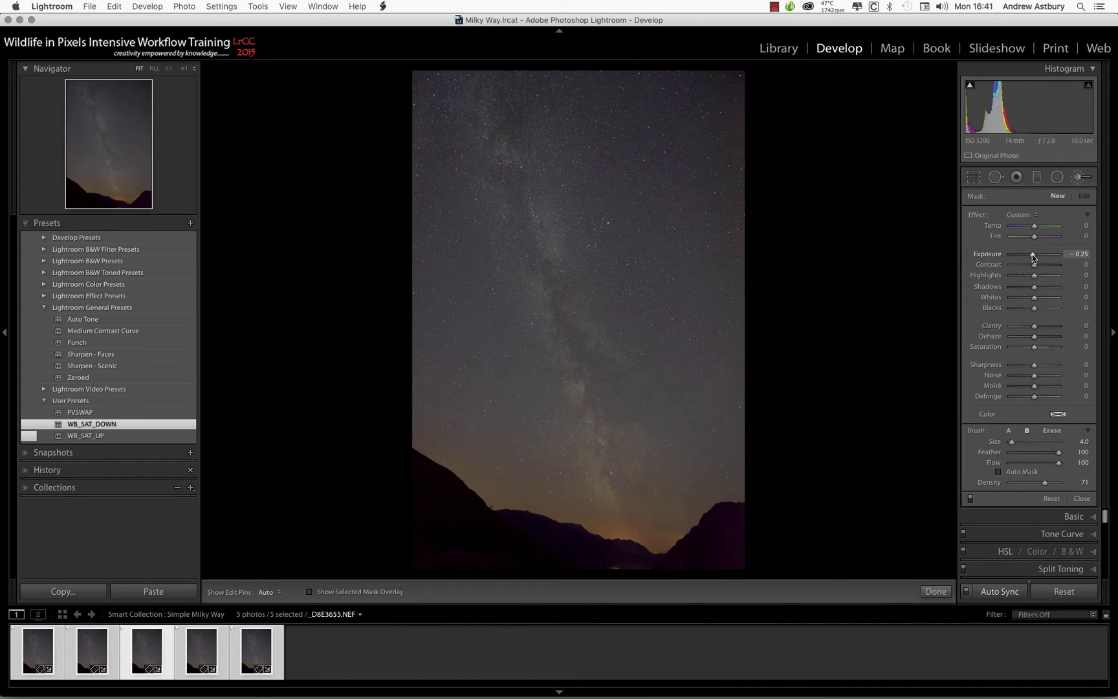
drag(1031, 256, 1030, 256)
key(h)
key(h)
click(998, 472)
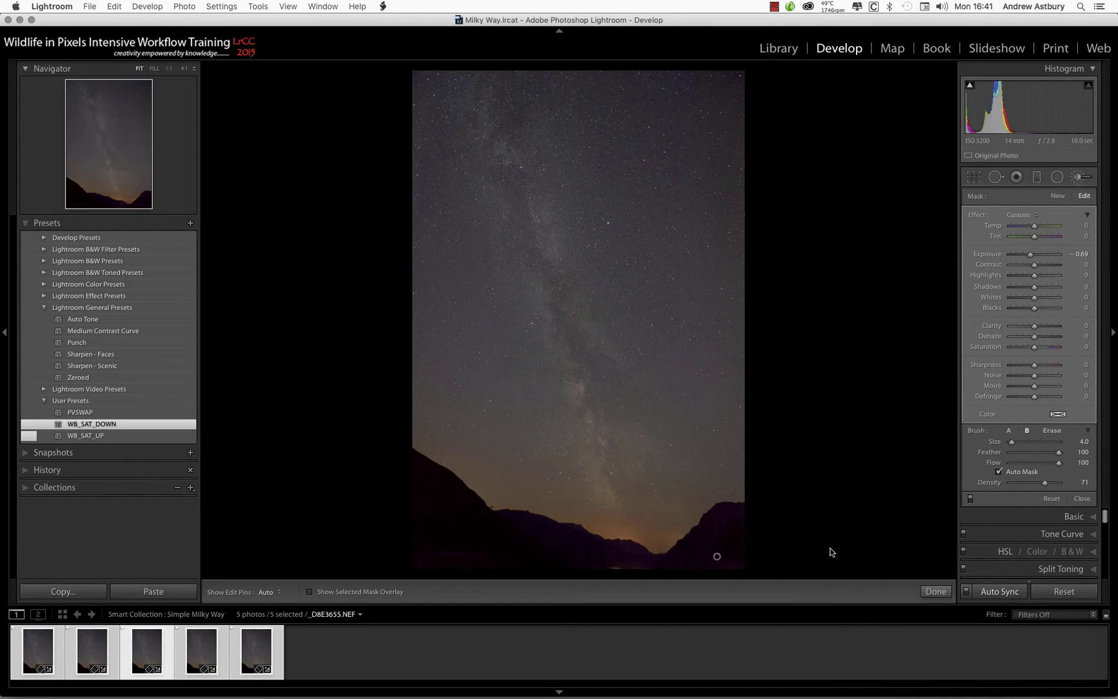
double_click(1043, 483)
key(h)
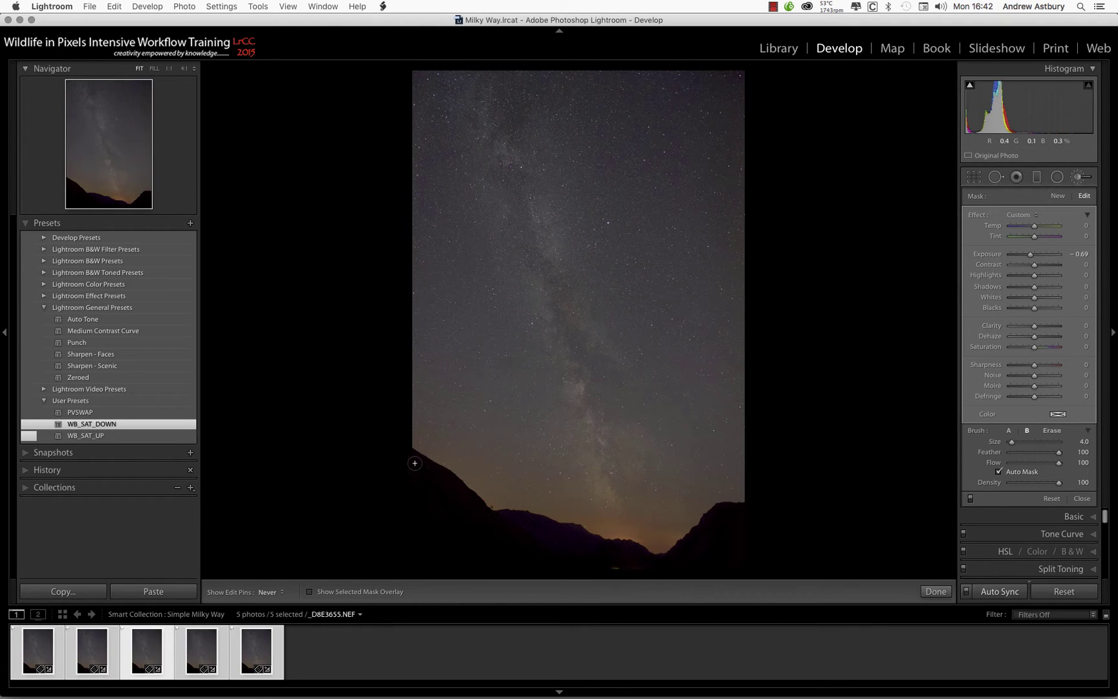
key(h)
Close the foreground Adjustment Brush and switch to the Radial Filter tool.
click(935, 591)
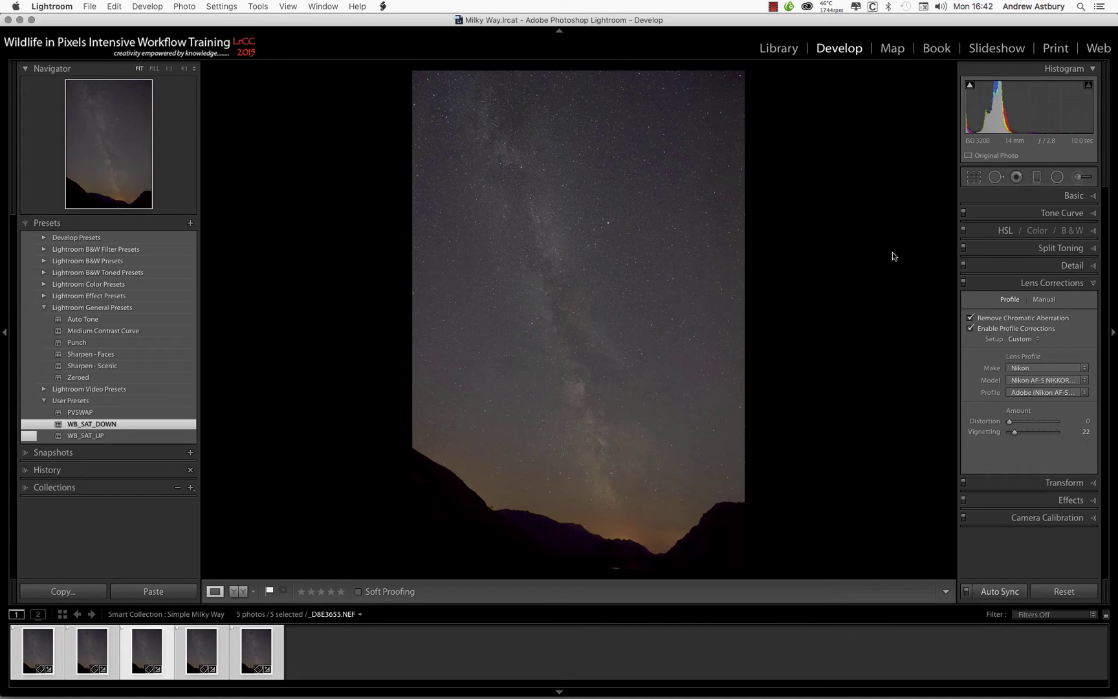
click(1056, 177)
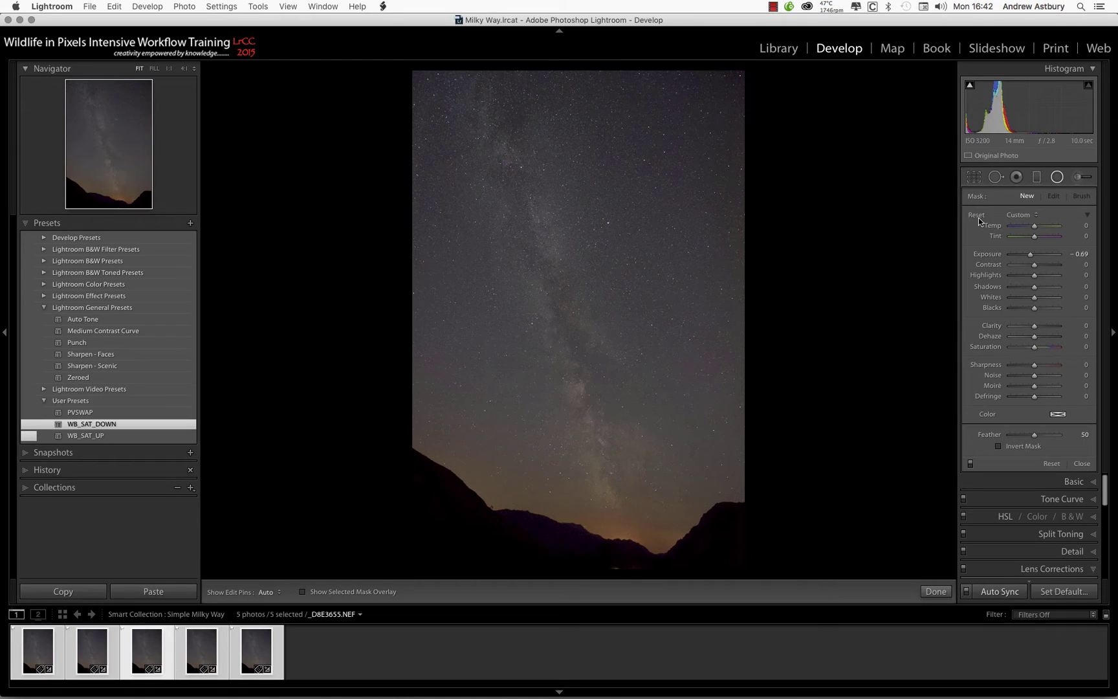
Reset the radial filter settings and draw an ellipse stretched and rotated along the Milky Way band.
alt+click(979, 217)
drag(508, 165, 511, 206)
drag(514, 251, 569, 289)
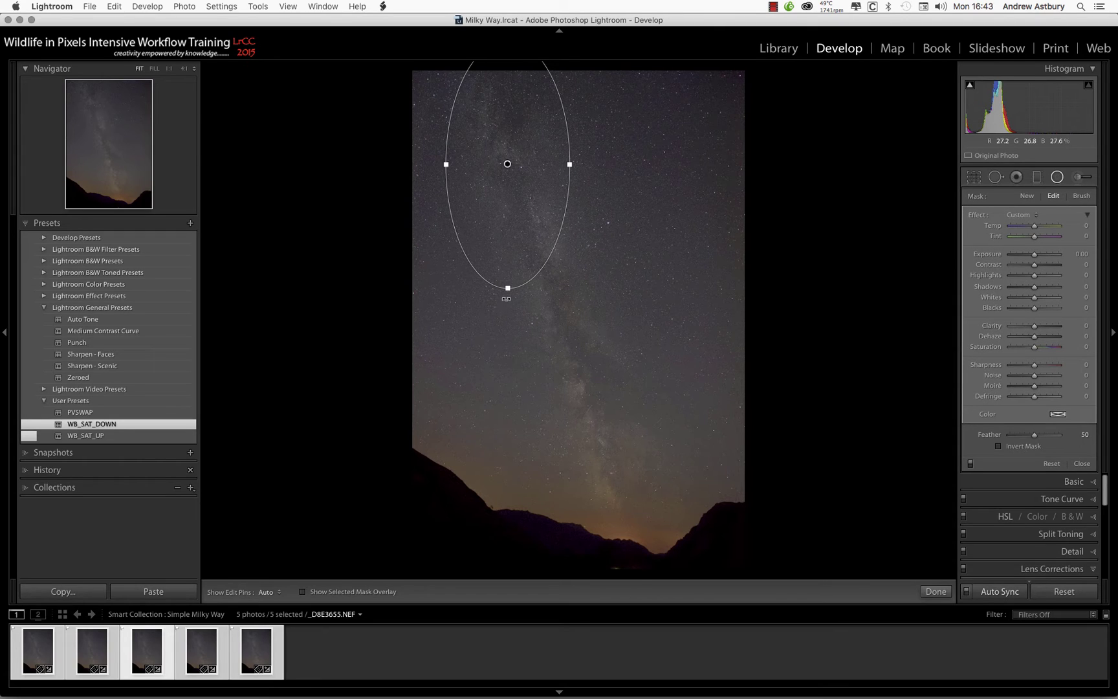
drag(506, 298, 549, 298)
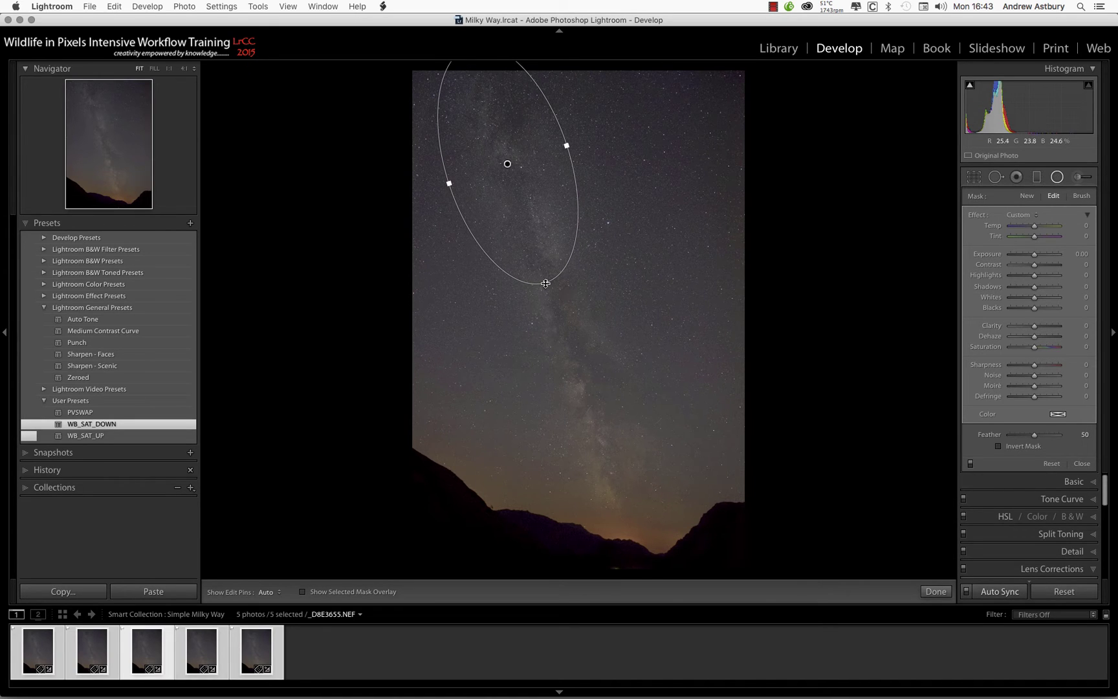
drag(545, 282, 661, 549)
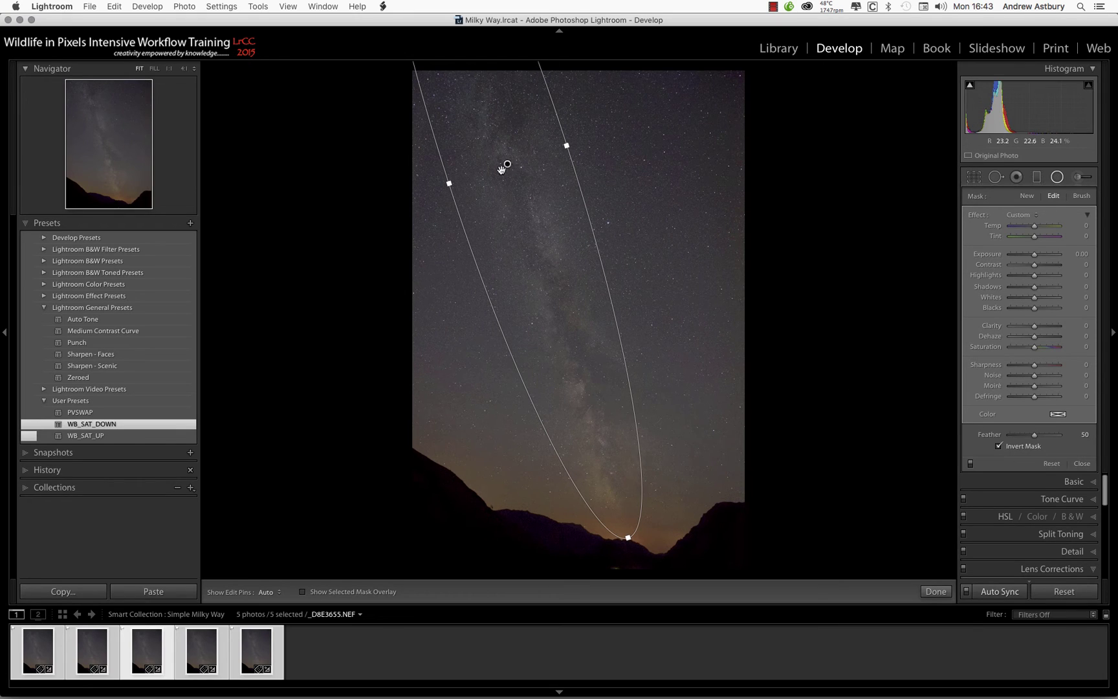
mouse_move(508, 163)
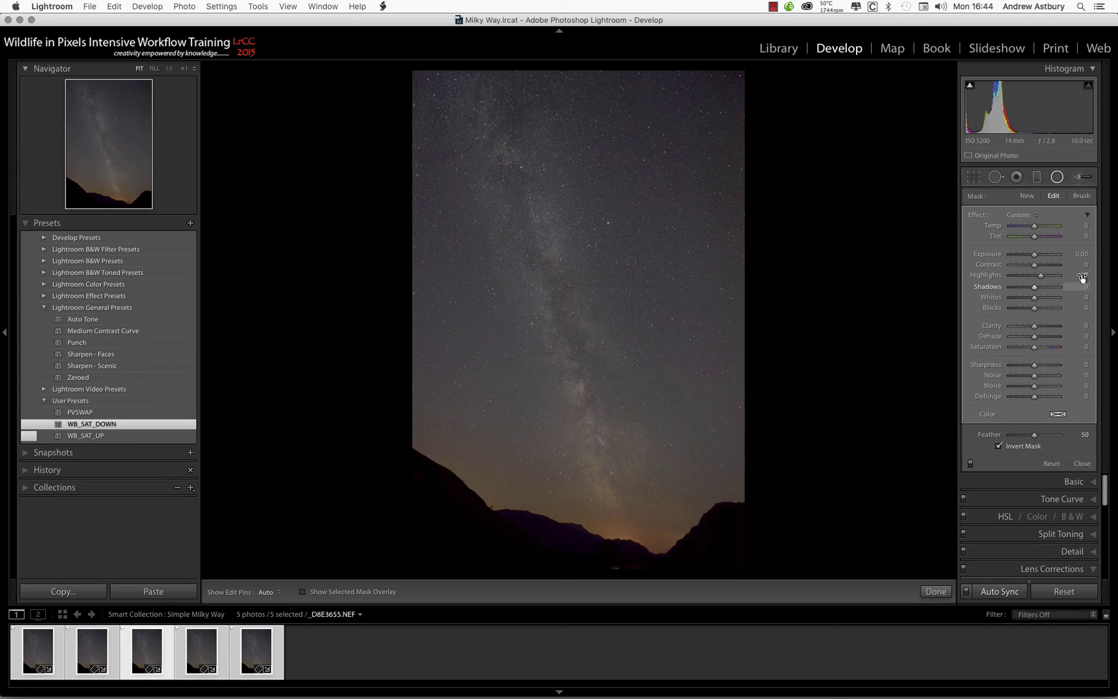
Give the galactic-core radial filter Highlights 27, Whites 17, Clarity 32 and Dehaze 18.
drag(1076, 276, 1079, 275)
drag(1033, 299, 1039, 302)
click(1034, 327)
drag(1033, 327, 1042, 327)
drag(1042, 327, 1043, 327)
drag(1042, 340, 1039, 341)
drag(1038, 337, 1037, 340)
Duplicate the existing galactic-core radial filter with its Highlights 27, Whites 17, Clarity 32, Dehaze 18.
mouse_move(921, 326)
click(934, 591)
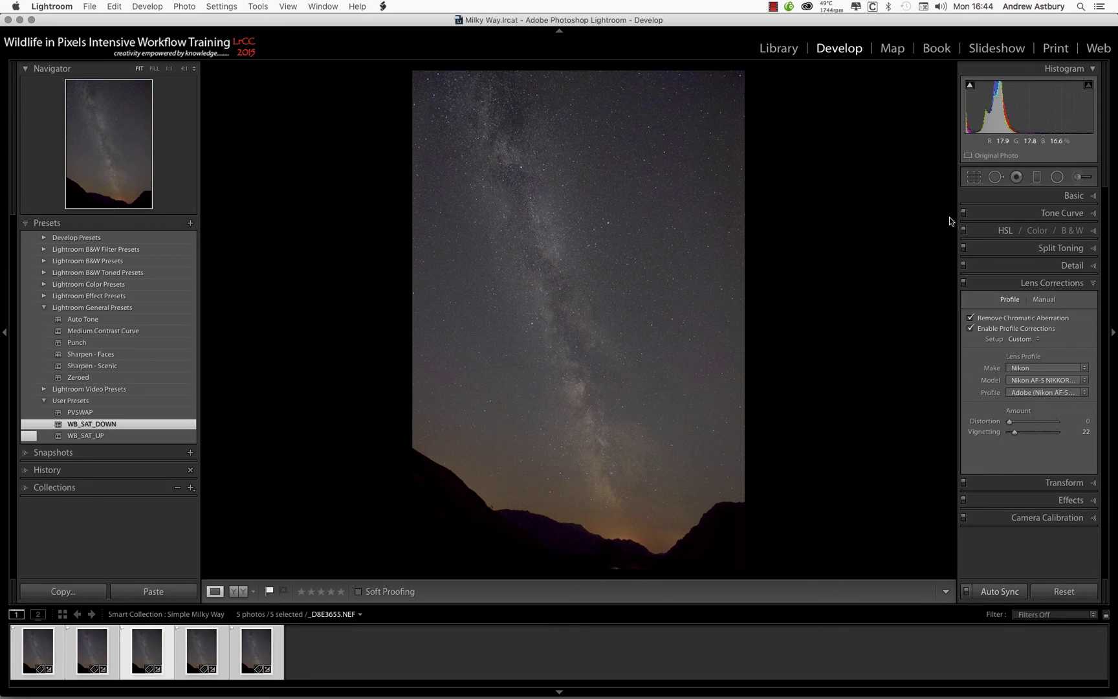
click(1057, 176)
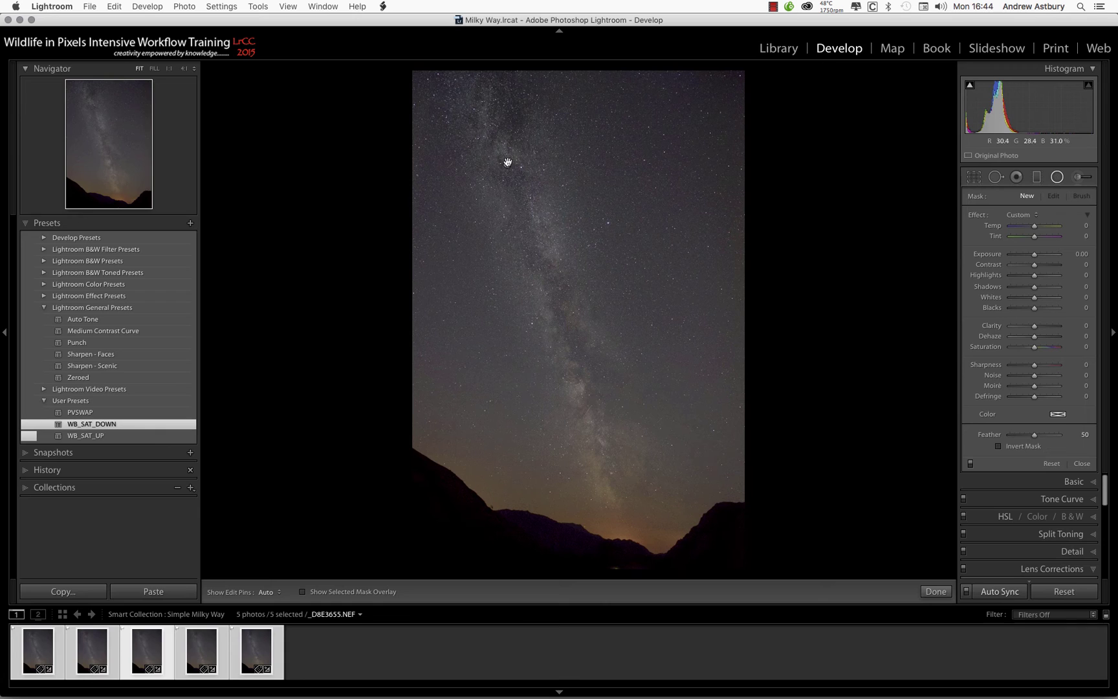
mouse_move(506, 164)
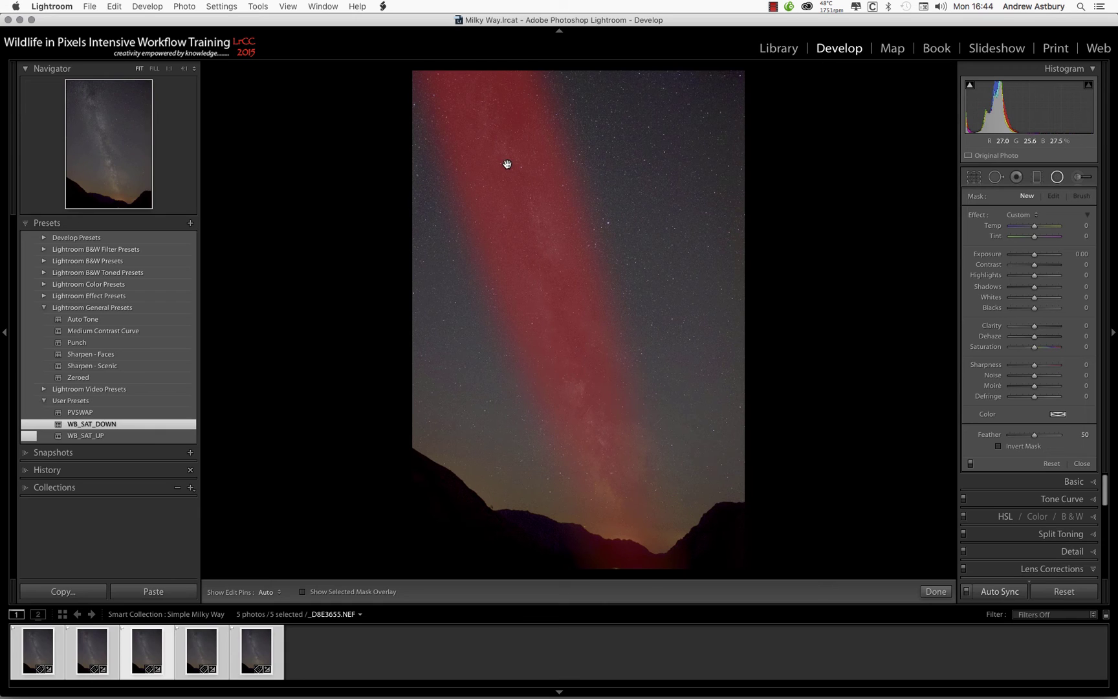
click(506, 164)
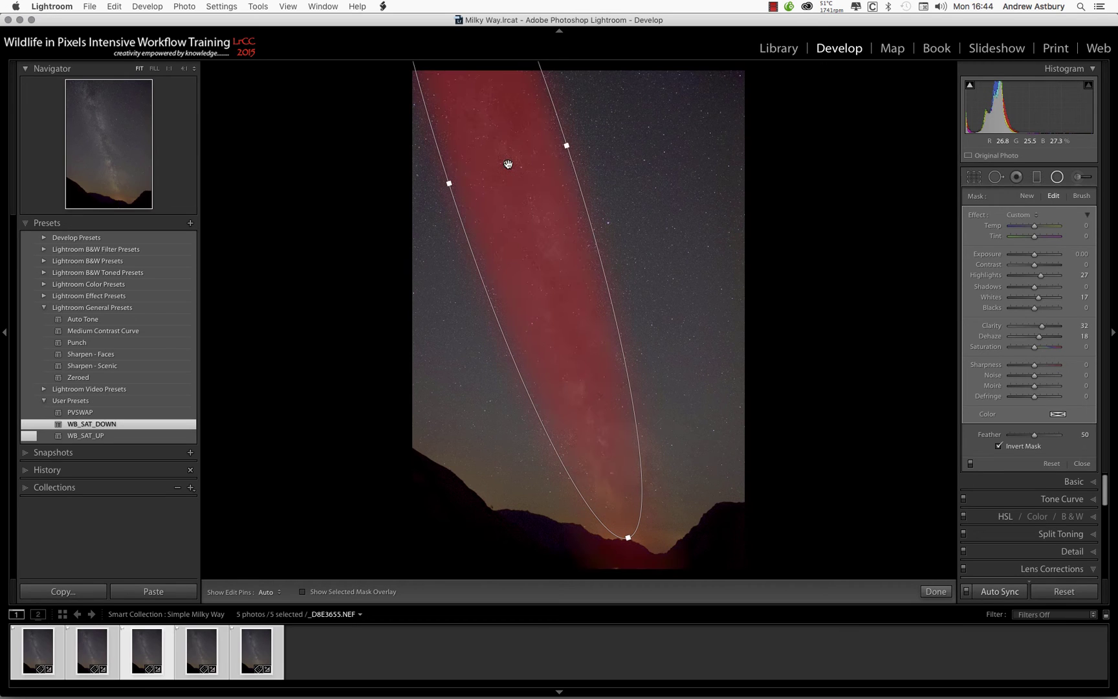
right_click(508, 166)
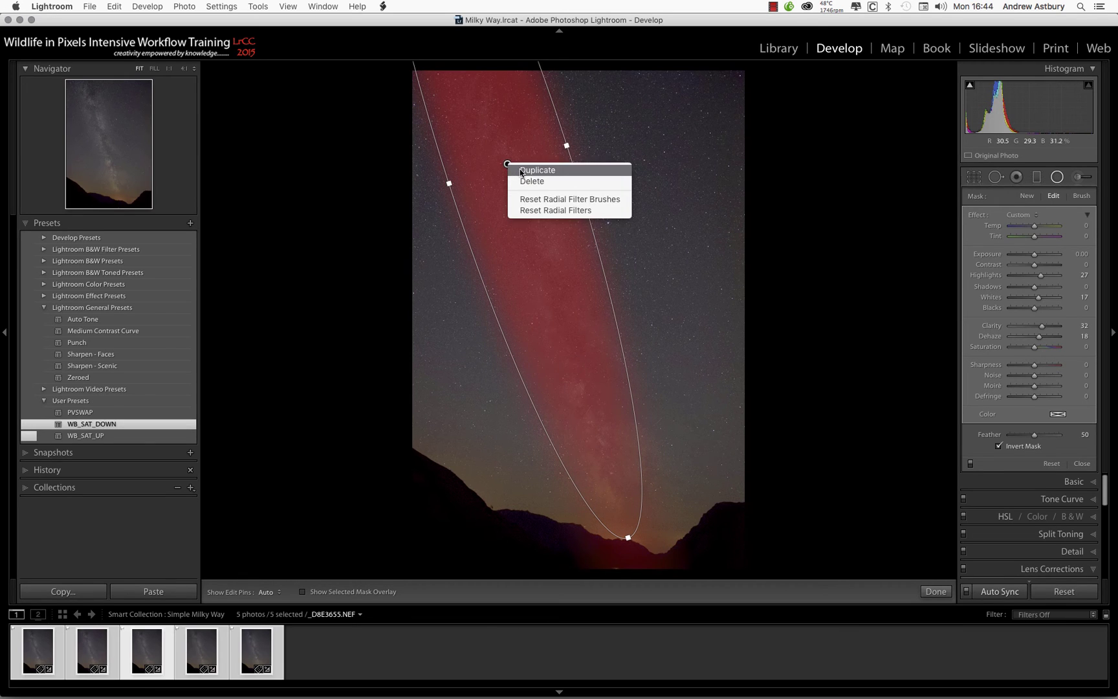
click(522, 169)
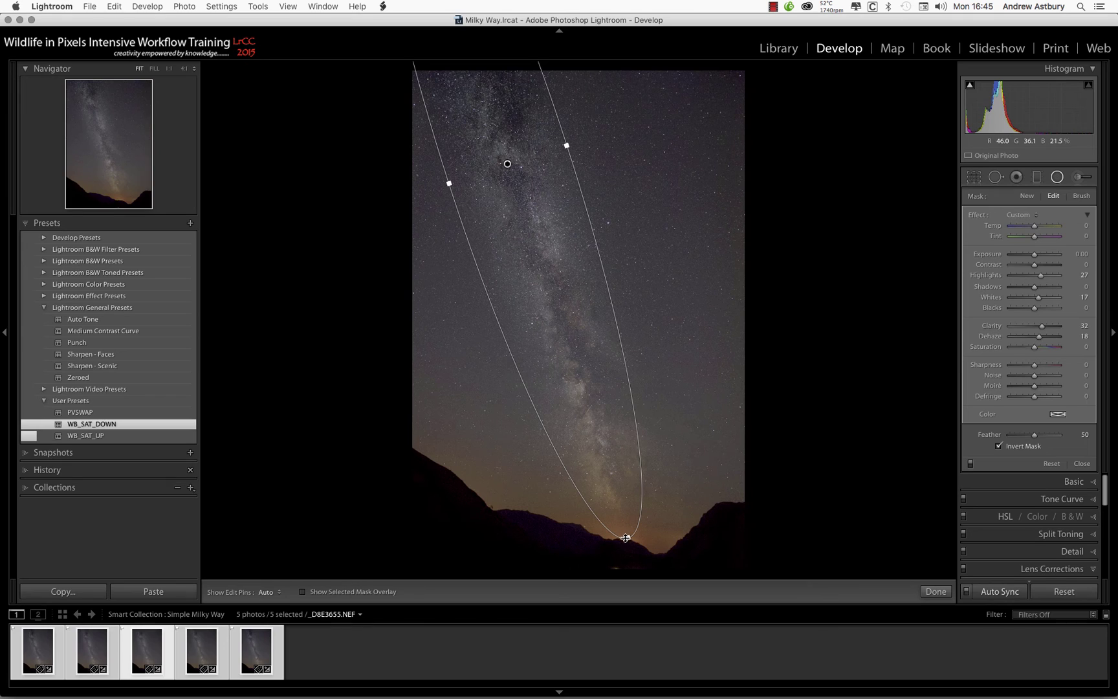
Shrink the copy into a small circle and move it down onto the lower galactic core.
drag(628, 539, 625, 527)
drag(593, 459, 512, 215)
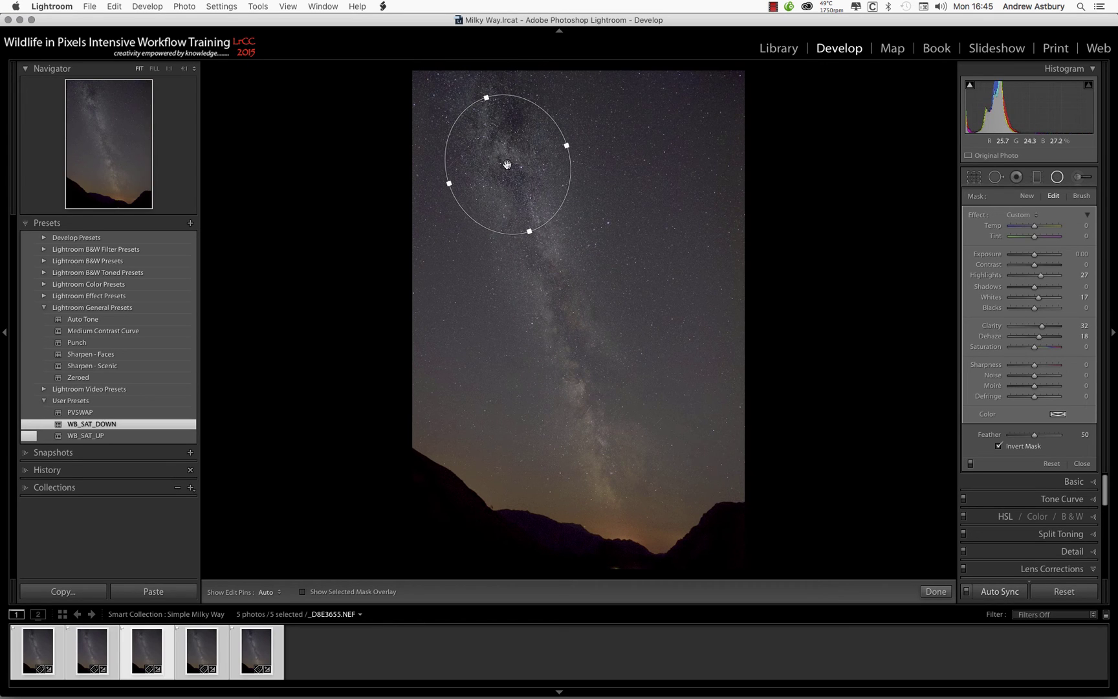
drag(503, 167, 605, 445)
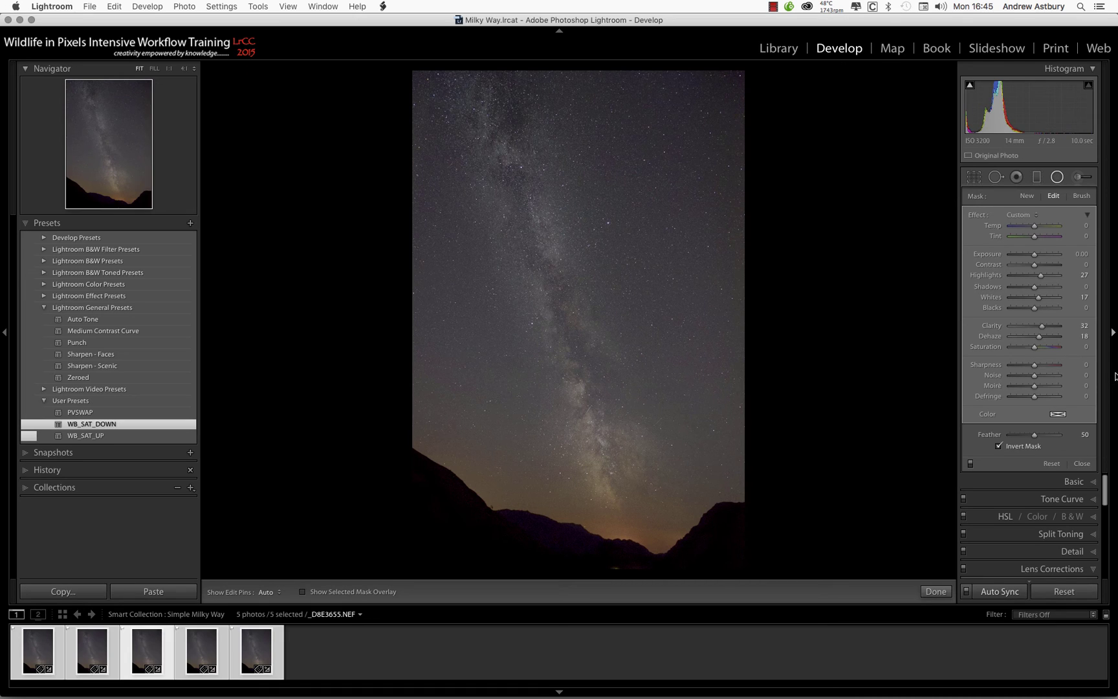
Stretch the filter toward the horizon and soften it to Contrast −16, Highlights 9, Clarity 19, Dehaze 13.
mouse_move(607, 457)
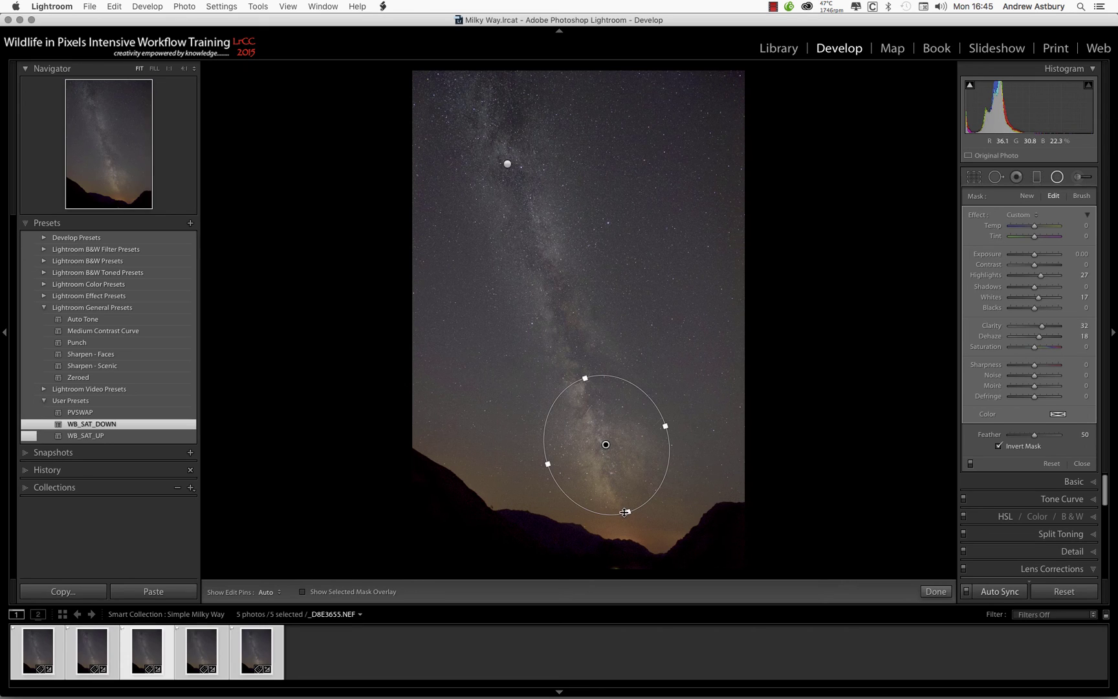
drag(624, 512, 631, 523)
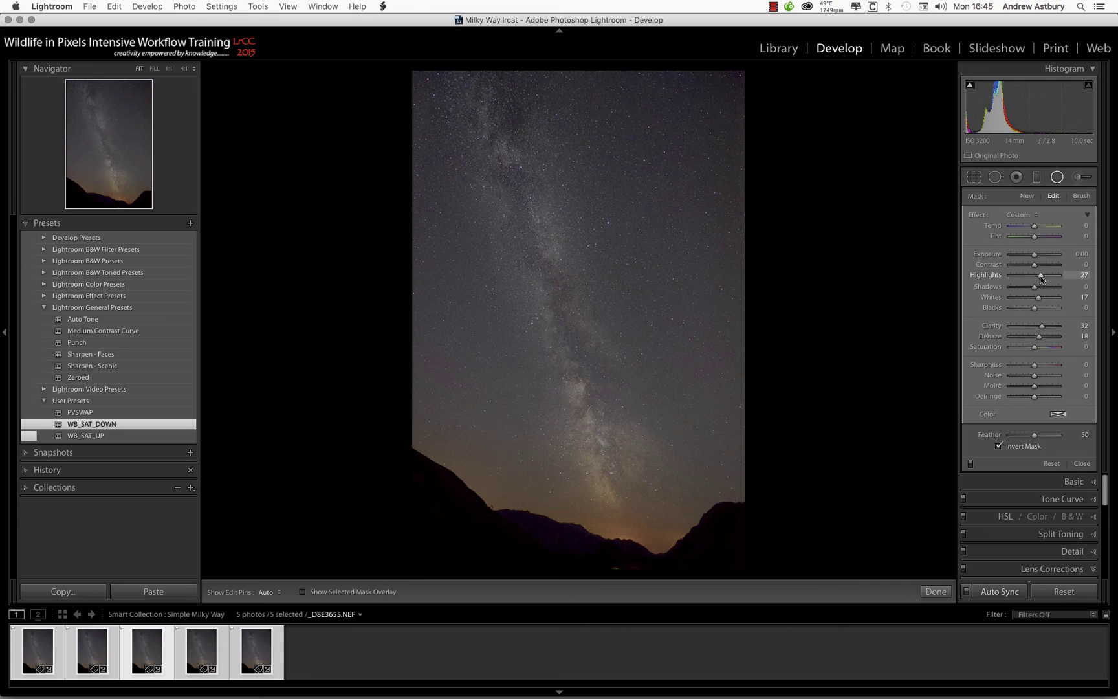
drag(1038, 276, 1034, 276)
click(1076, 326)
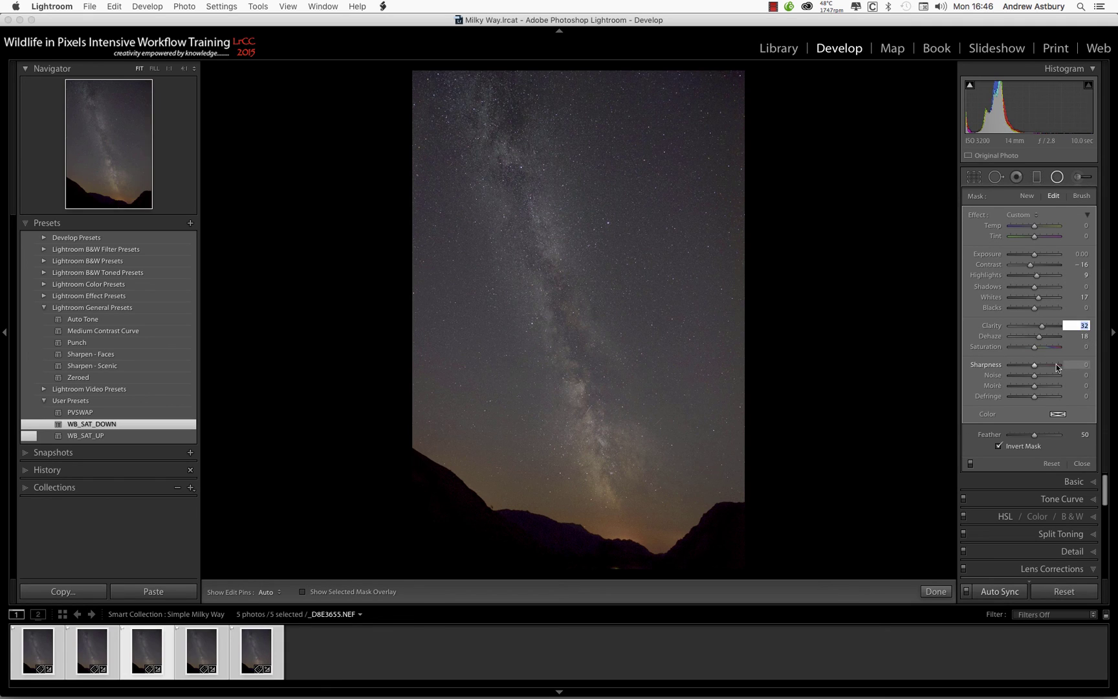
key(Down)
click(1087, 339)
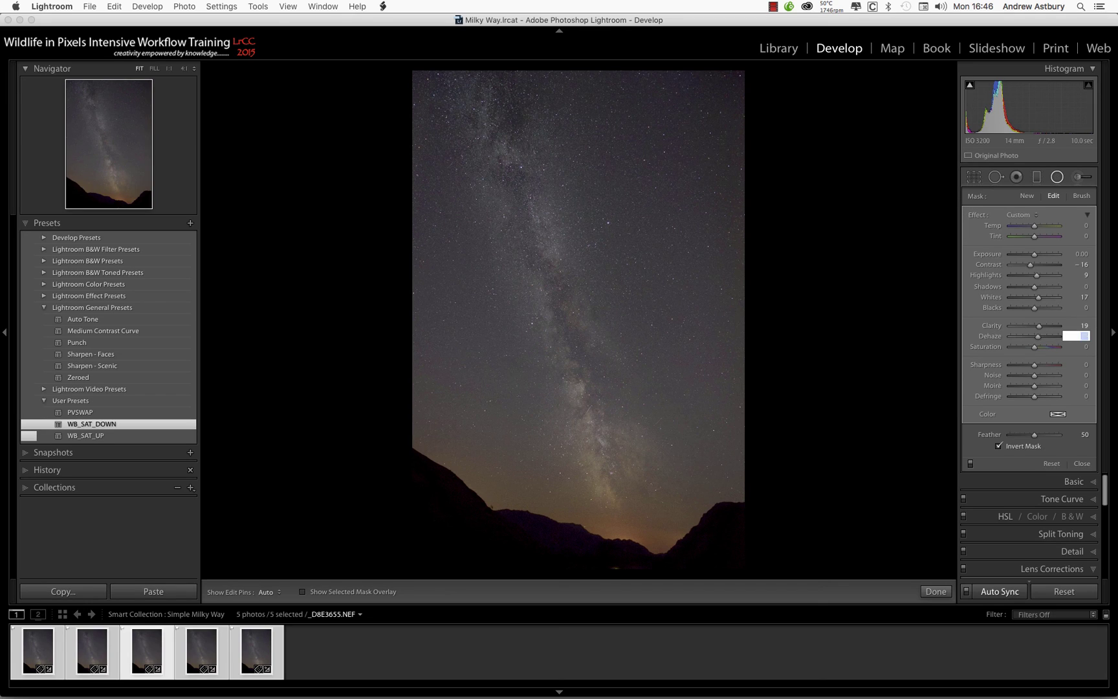
key(Return)
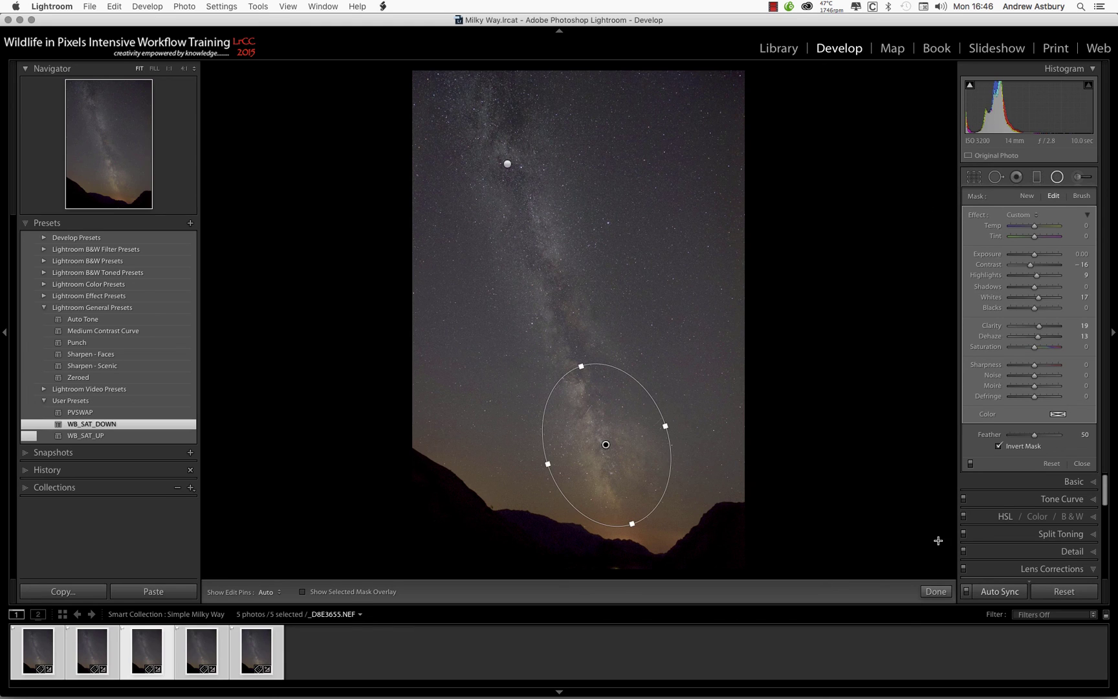
click(936, 591)
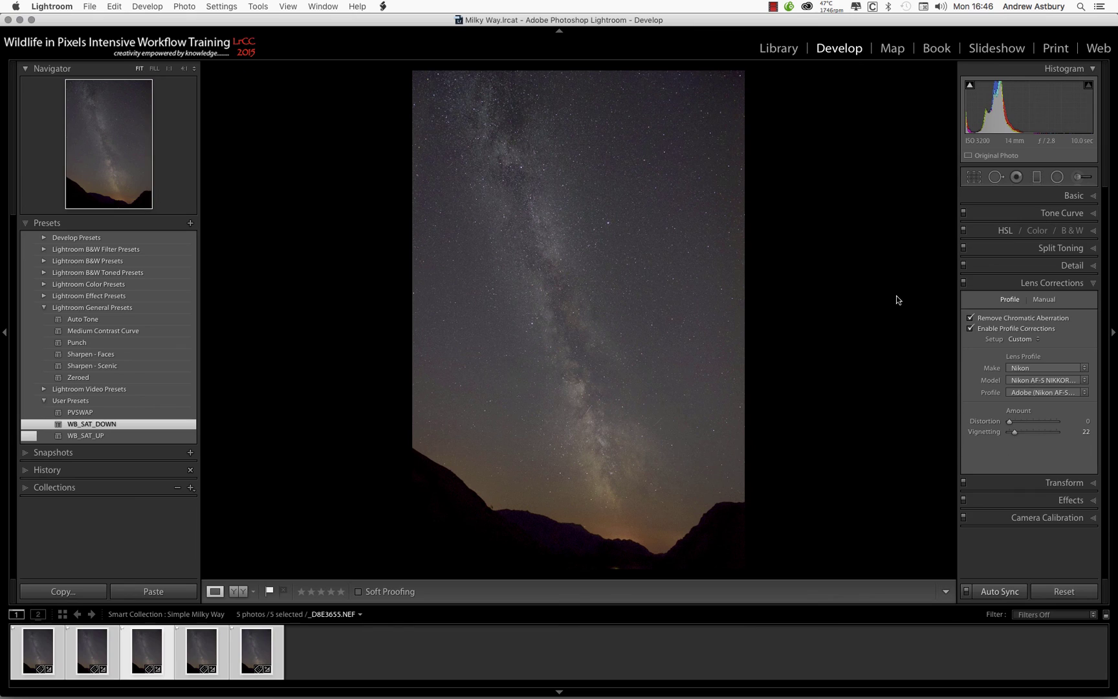
mouse_move(970, 93)
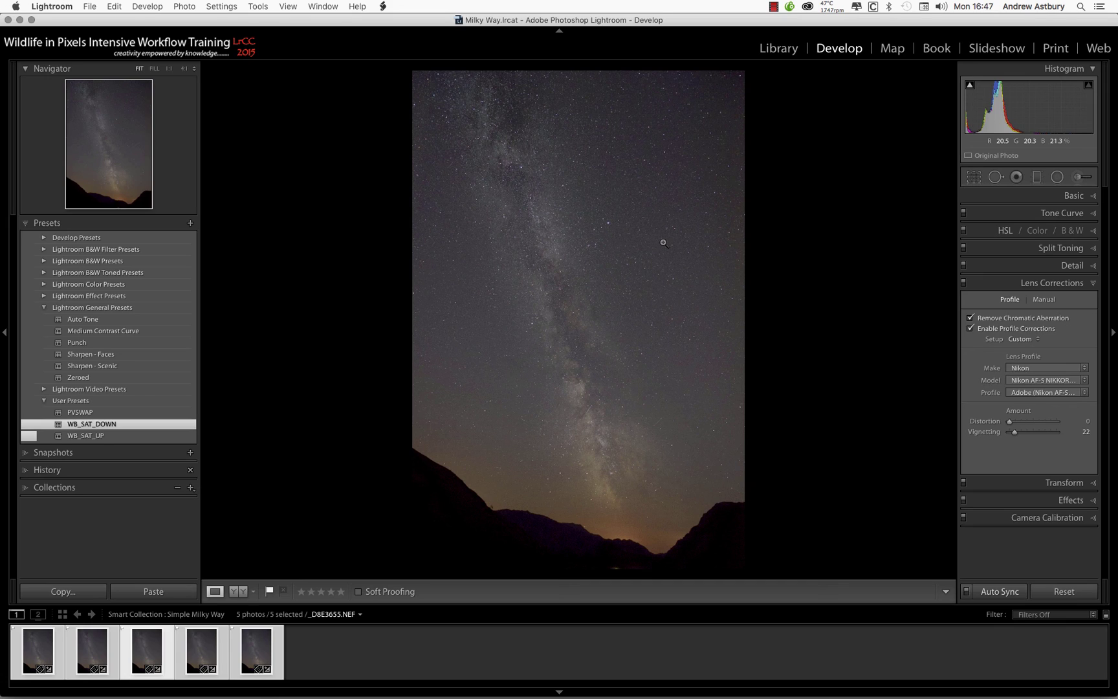
View the Milky Way photo at 1:1 and pan across the star field to check sky noise.
click(585, 236)
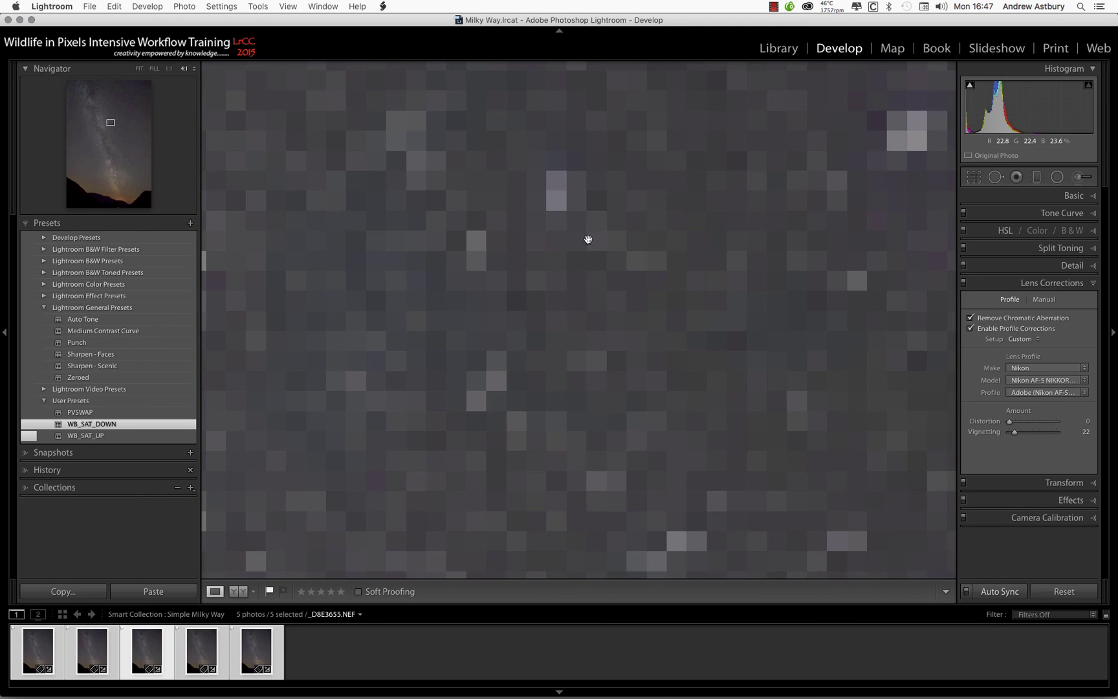
click(168, 69)
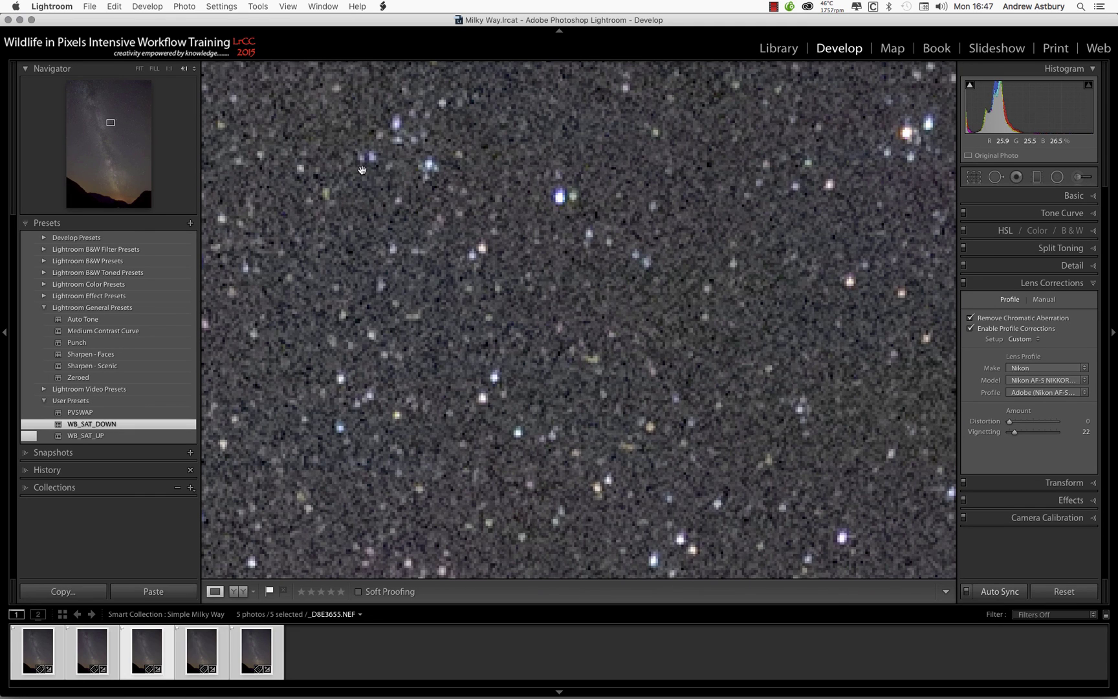
click(169, 69)
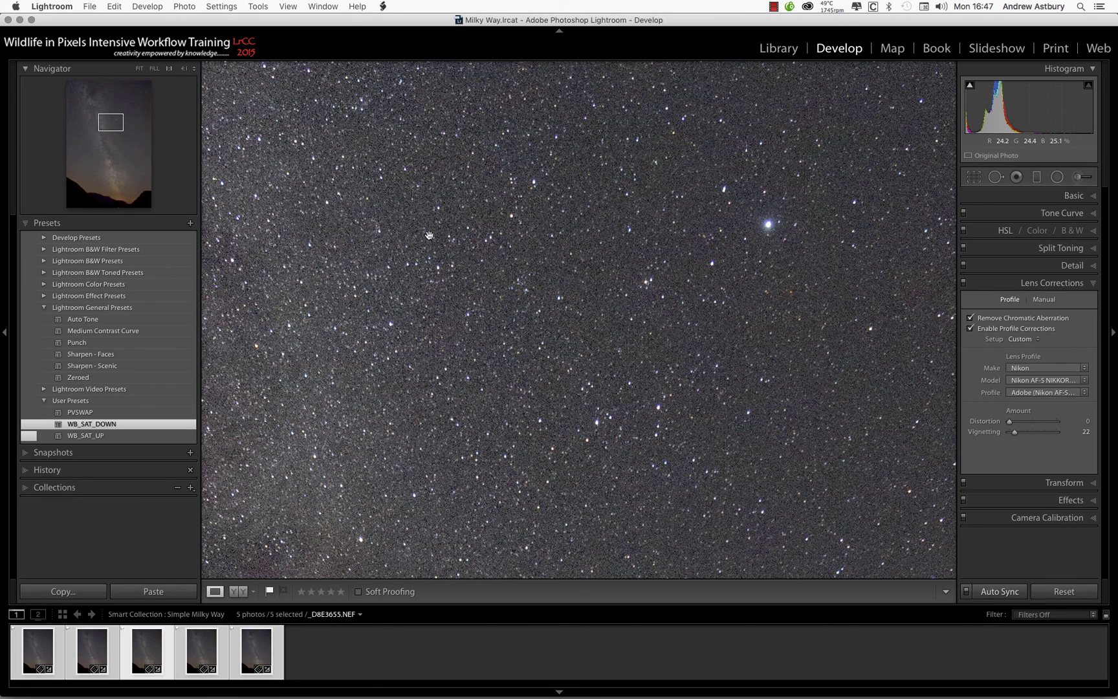
scroll(565, 375, up, 5)
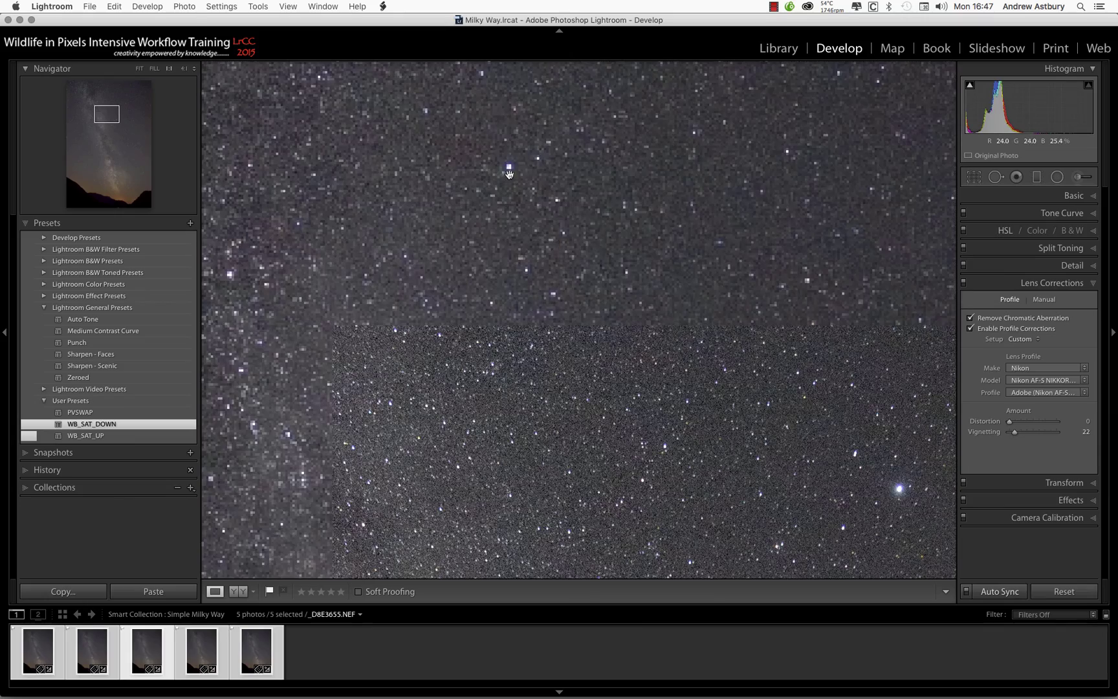
drag(591, 176, 385, 449)
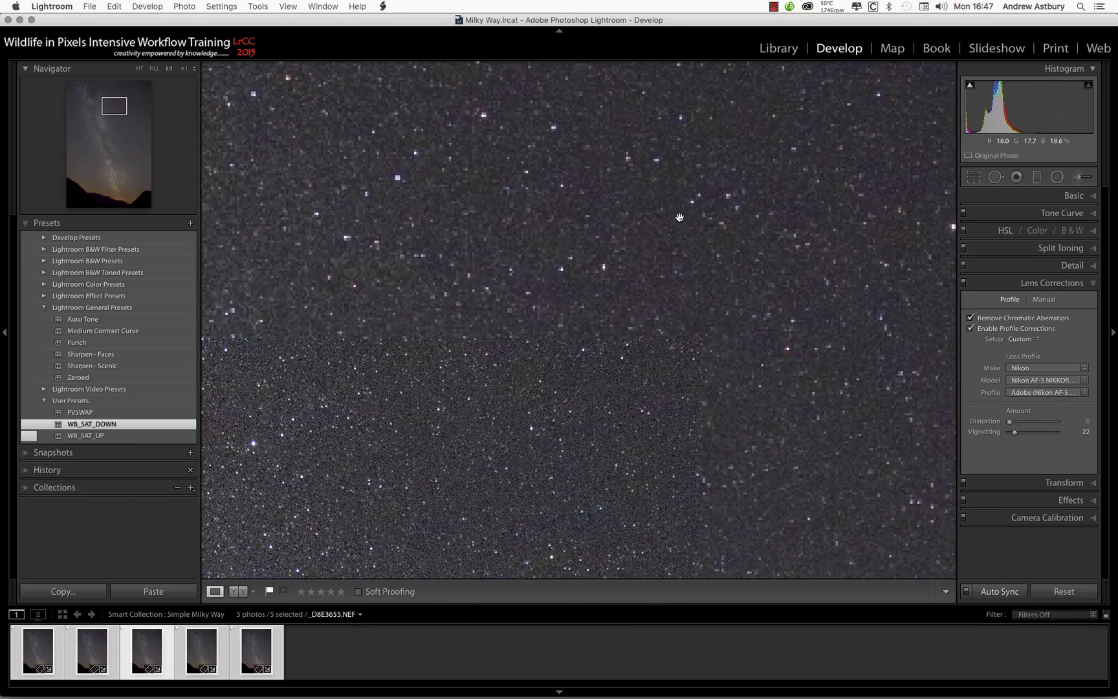